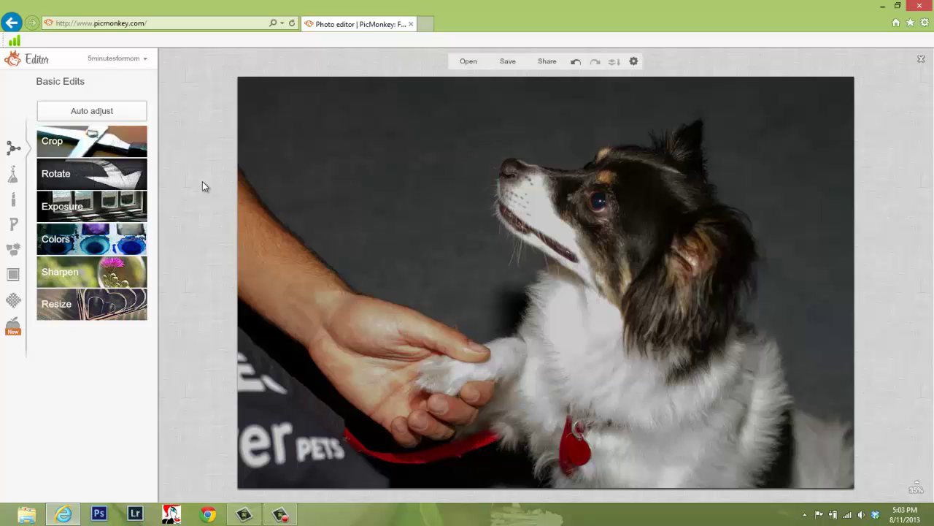
Step: Bring up the Effects list and scroll down to the Advanced tools, including Clone
left_click(16, 179)
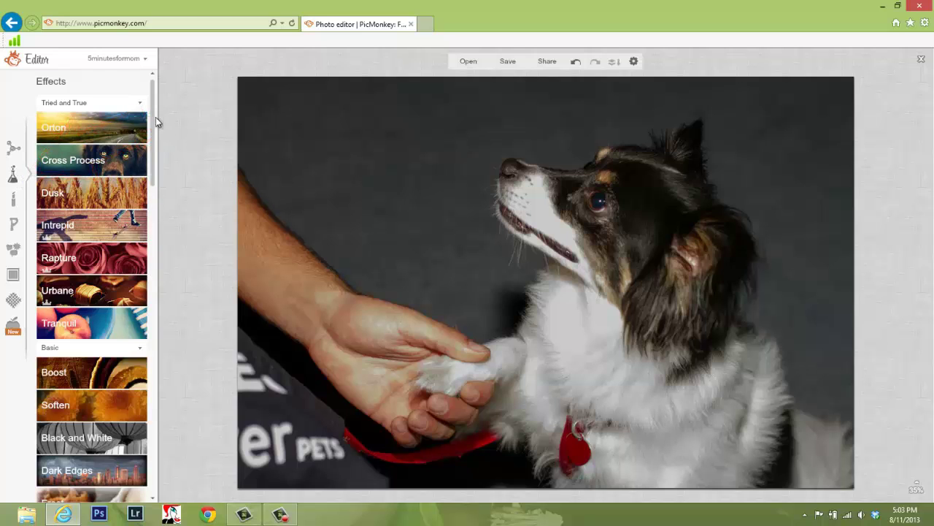
left_click_drag(154, 116, 152, 467)
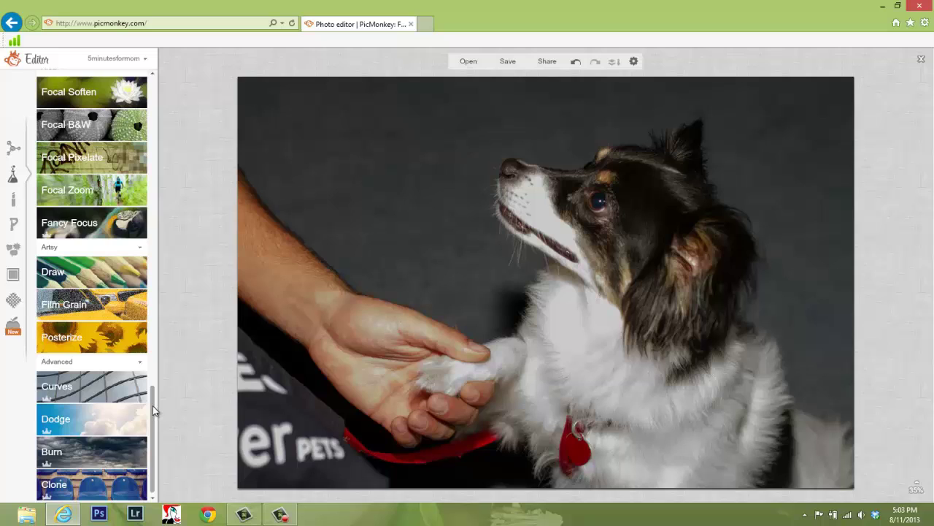
Step: Start Clone with brush size 264 and 24% hardness, ready to pick a source
left_click(108, 491)
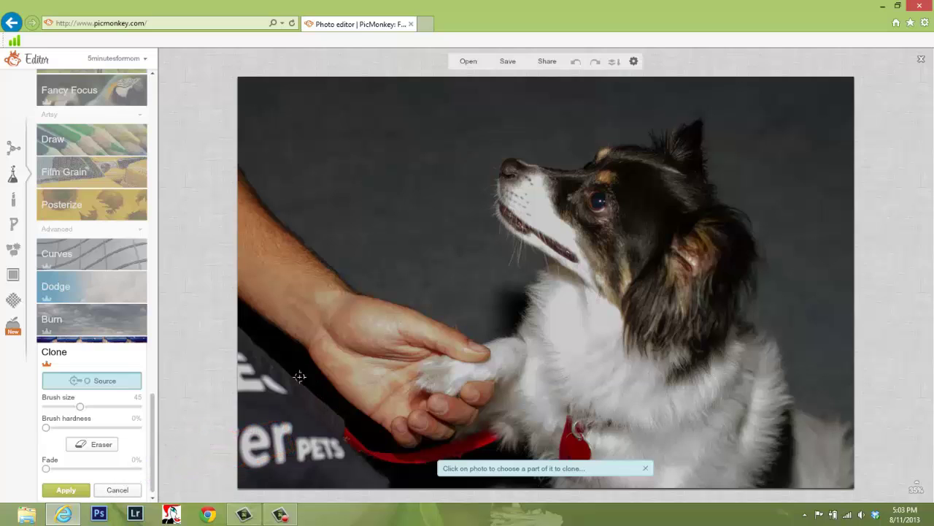
left_click(127, 407)
left_click(126, 406)
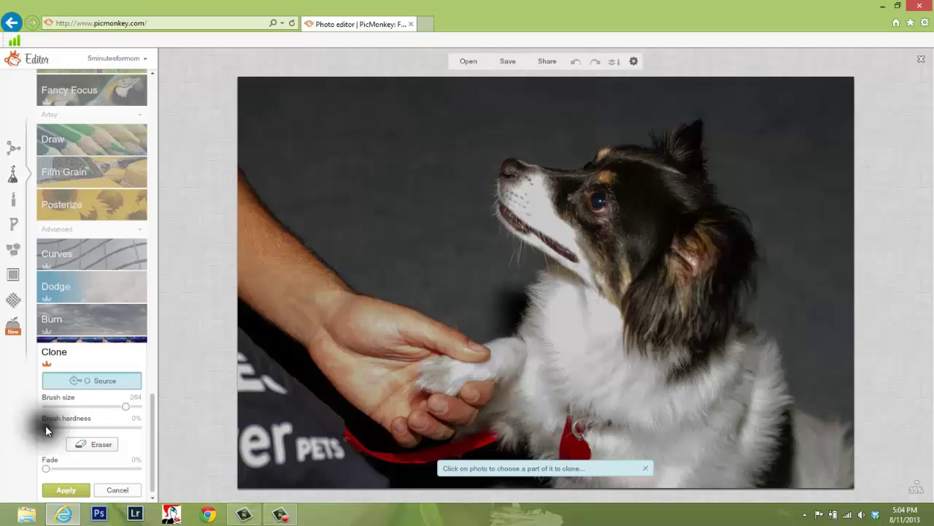
left_click_drag(45, 427, 68, 427)
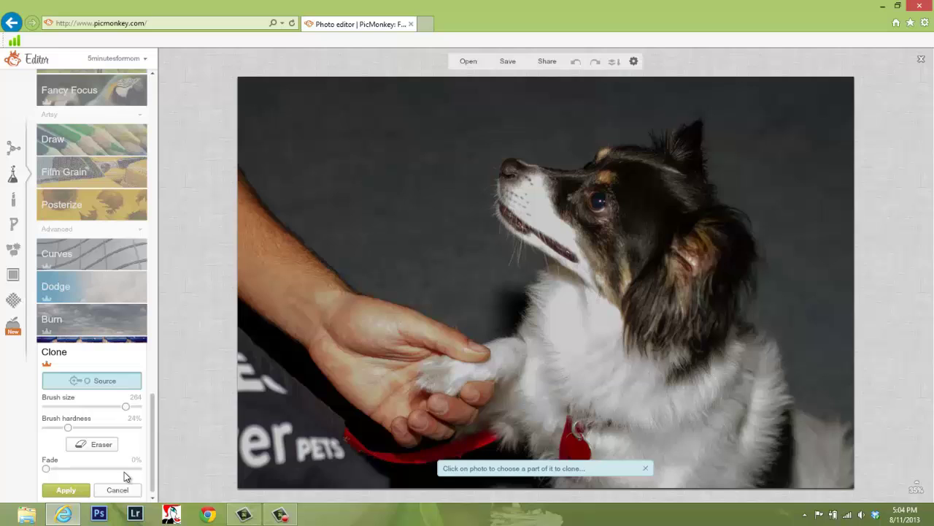
left_click(111, 382)
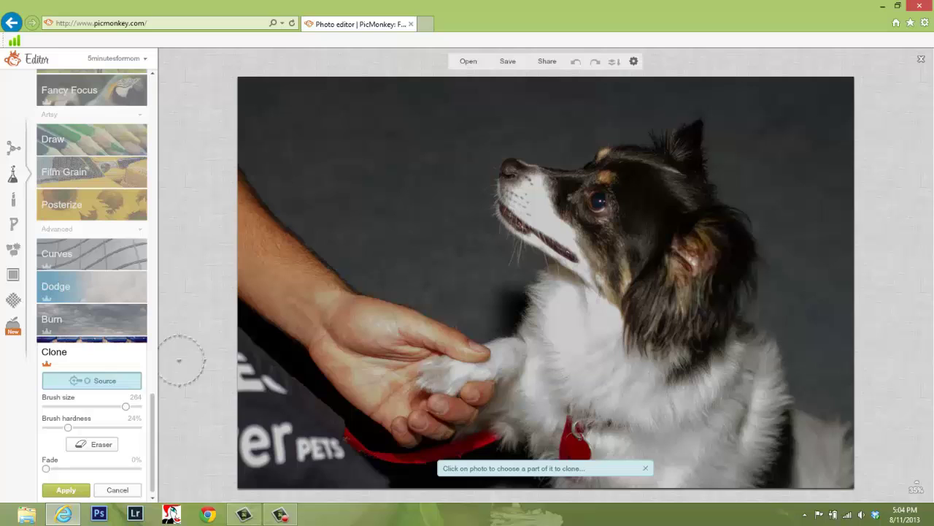
Step: Clone dark background over the white PETS lettering on the shirt
left_click(300, 123)
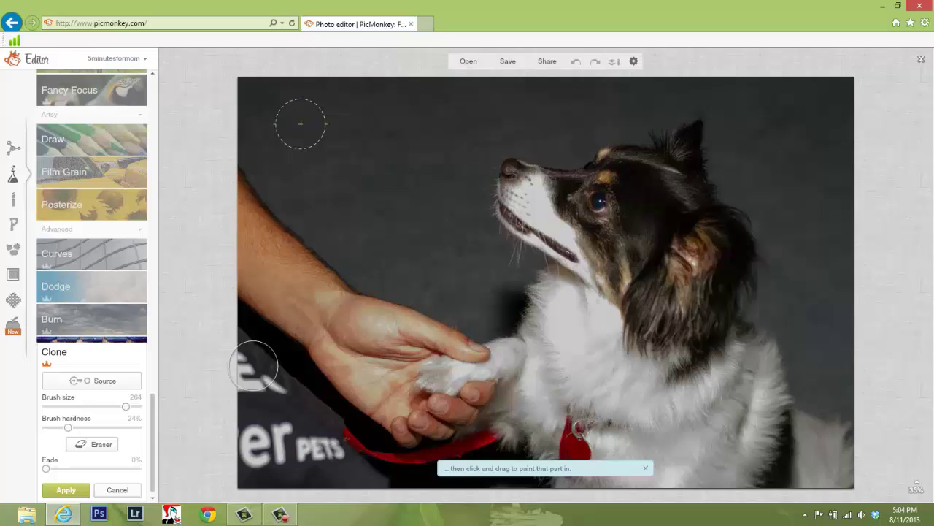
left_click_drag(254, 365, 287, 416)
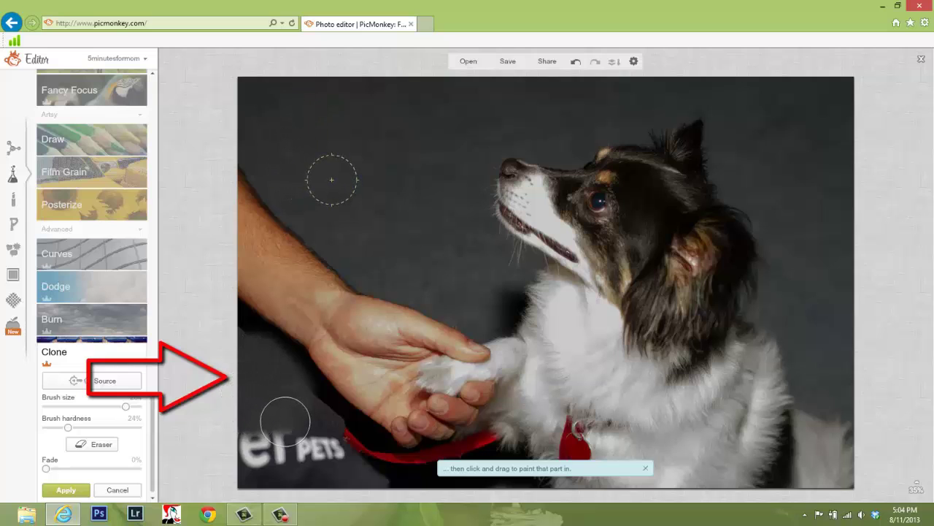
mouse_move(286, 417)
left_mouse_down()
mouse_move(304, 455)
mouse_move(284, 399)
mouse_move(263, 375)
mouse_move(271, 458)
mouse_move(260, 467)
left_mouse_up()
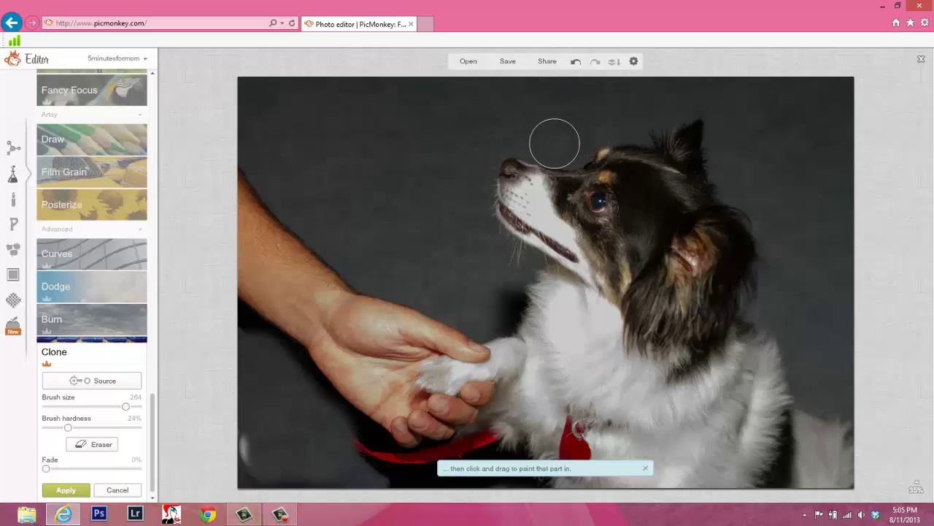
Step: Undo two clone strokes, then clone from near the dog's nose onto the lower-left area
left_click(577, 63)
left_click(576, 64)
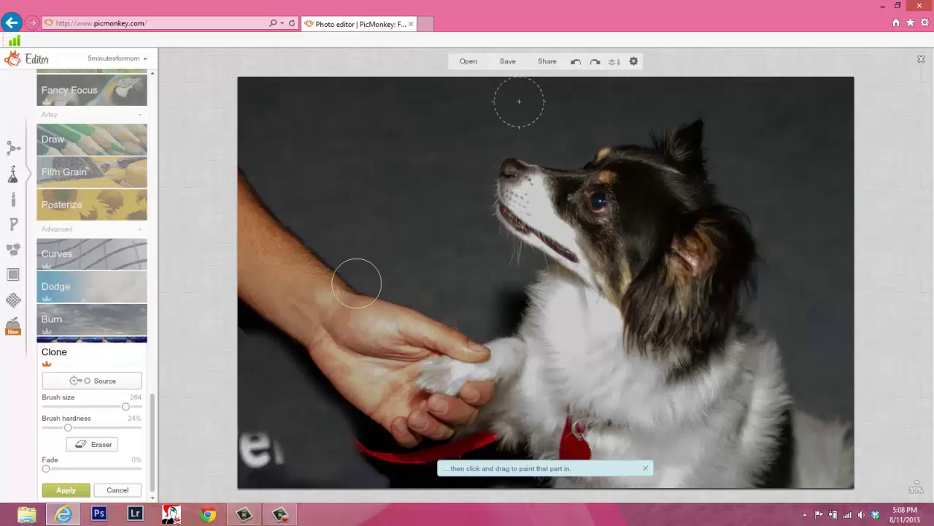
left_click(91, 380)
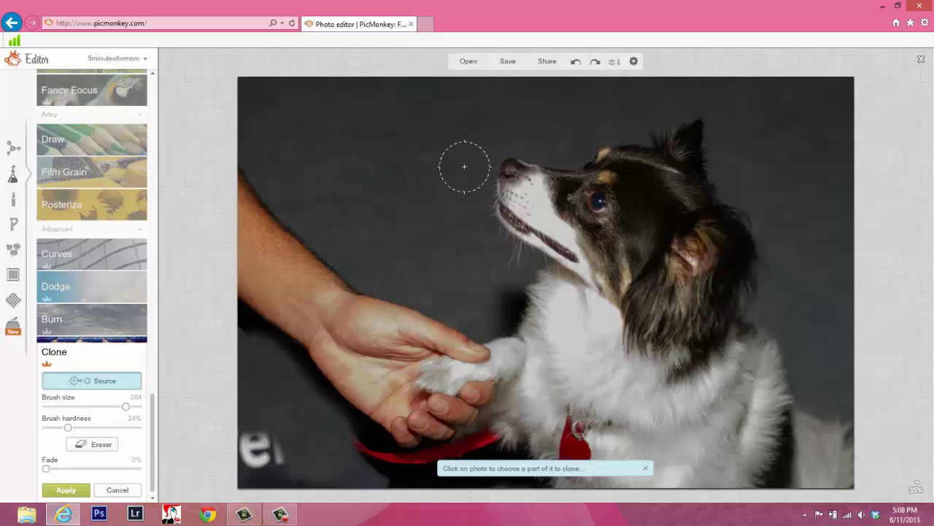
left_click(452, 170)
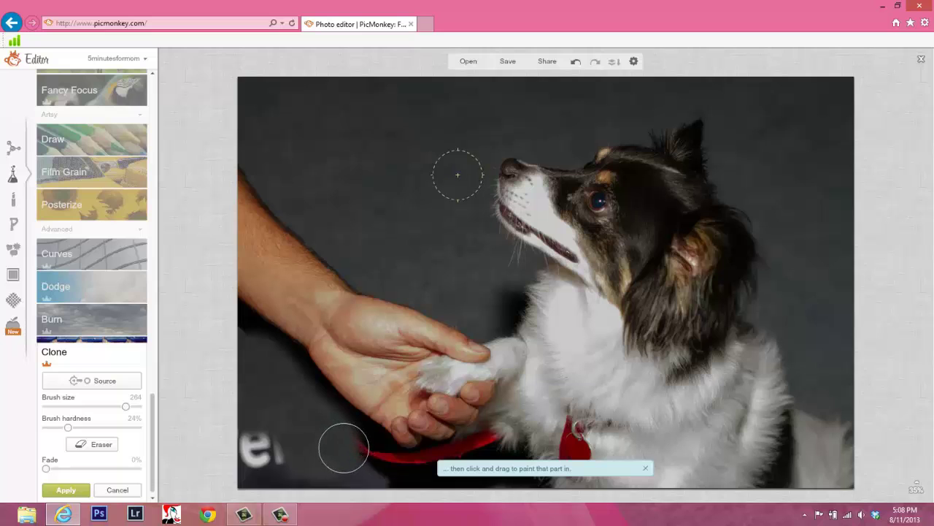
mouse_move(344, 446)
left_mouse_down()
mouse_move(390, 460)
mouse_move(358, 446)
mouse_move(350, 425)
mouse_move(362, 447)
left_mouse_up()
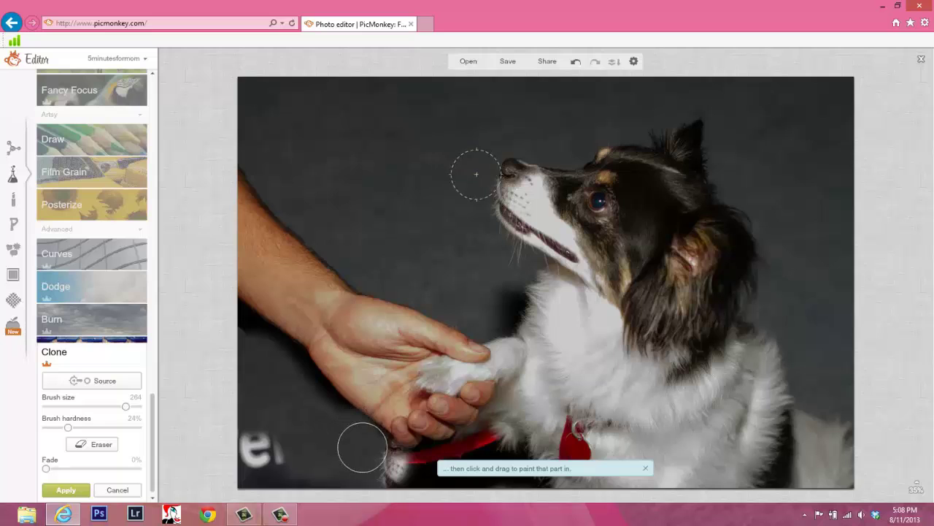
Step: Erase the stray white patch below the fingers with a 0% hardness eraser
left_click(89, 444)
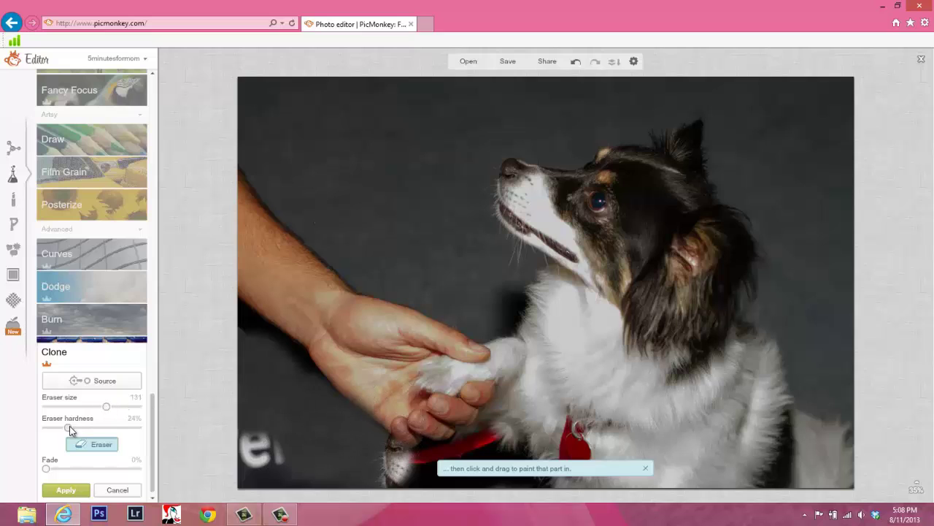
left_click_drag(68, 429, 45, 430)
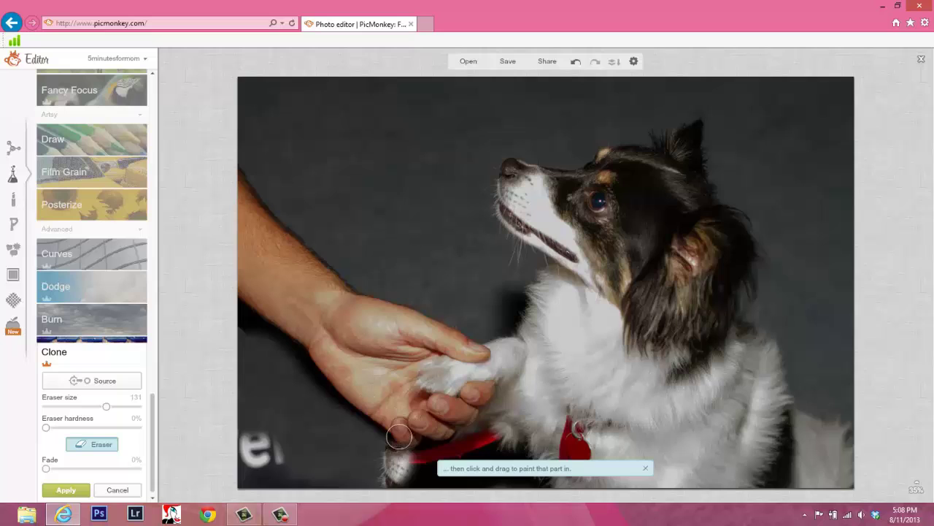
mouse_move(400, 437)
left_mouse_down()
mouse_move(401, 469)
mouse_move(397, 435)
mouse_move(379, 474)
mouse_move(379, 448)
mouse_move(375, 483)
mouse_move(387, 460)
mouse_move(390, 479)
mouse_move(414, 443)
mouse_move(403, 484)
mouse_move(418, 460)
mouse_move(394, 477)
left_mouse_up()
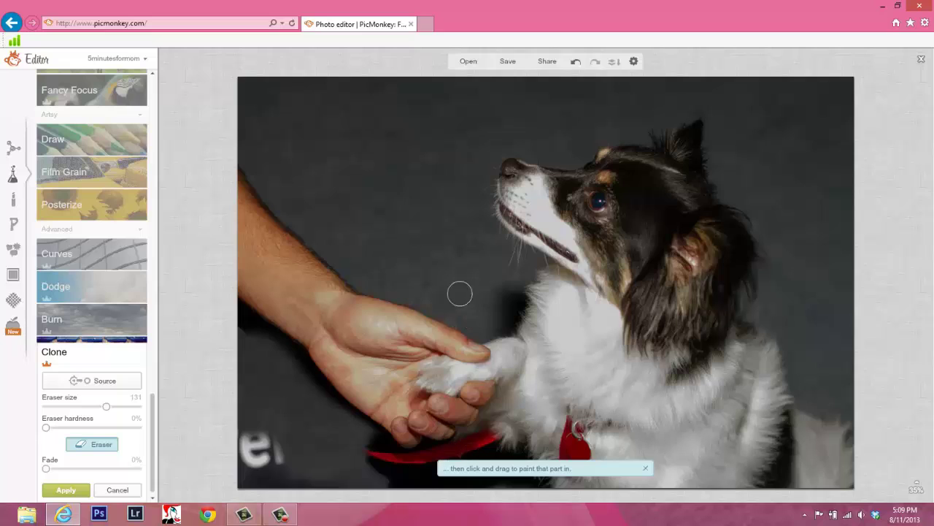
left_click(116, 380)
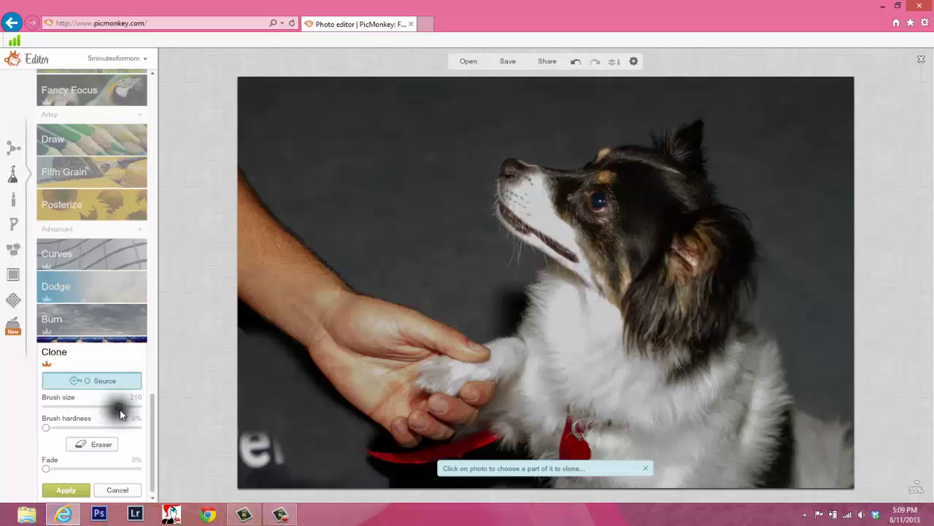
Step: Set the clone brush to size 256, 23% hardness, sourcing dark background left of the nose
left_click_drag(120, 409, 122, 409)
left_click_drag(127, 414, 127, 414)
left_click(333, 189)
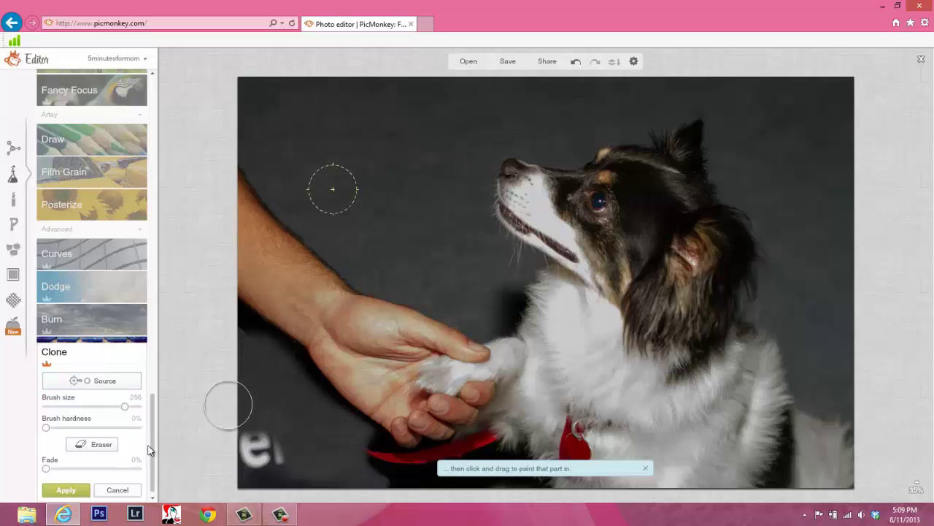
left_click_drag(46, 427, 67, 427)
left_click(104, 381)
left_click(365, 182)
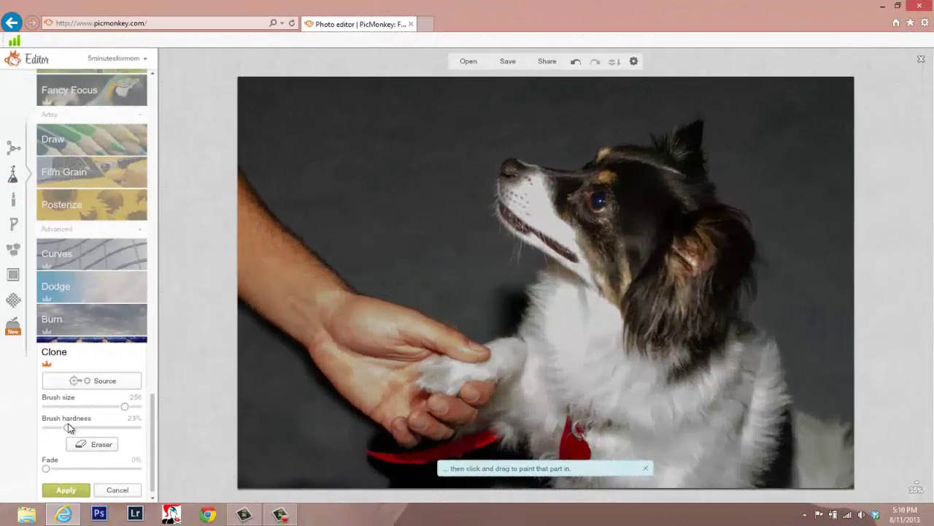
left_click(103, 444)
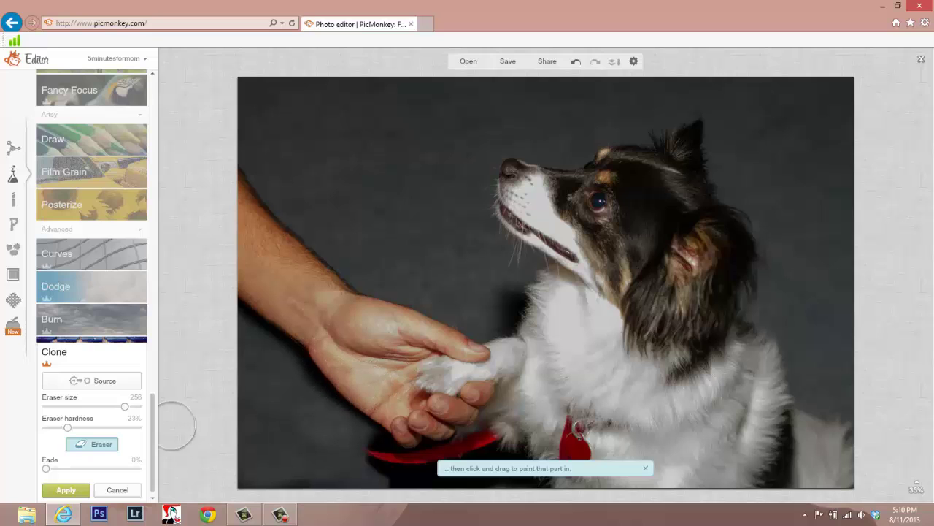
Step: Undo, erase cloning over the wrist, and clone upper-left background onto the lower-left
left_click(577, 63)
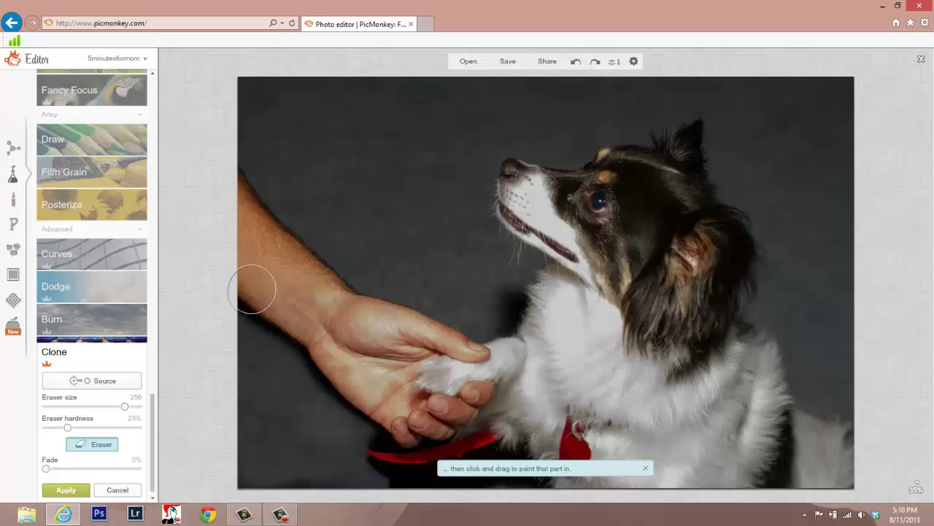
mouse_move(252, 289)
left_mouse_down()
mouse_move(296, 323)
mouse_move(349, 348)
mouse_move(399, 409)
mouse_move(433, 381)
mouse_move(353, 355)
mouse_move(343, 367)
mouse_move(383, 405)
mouse_move(394, 405)
mouse_move(361, 387)
mouse_move(423, 404)
mouse_move(457, 402)
mouse_move(461, 383)
mouse_move(377, 407)
mouse_move(362, 401)
mouse_move(417, 415)
mouse_move(467, 385)
left_mouse_up()
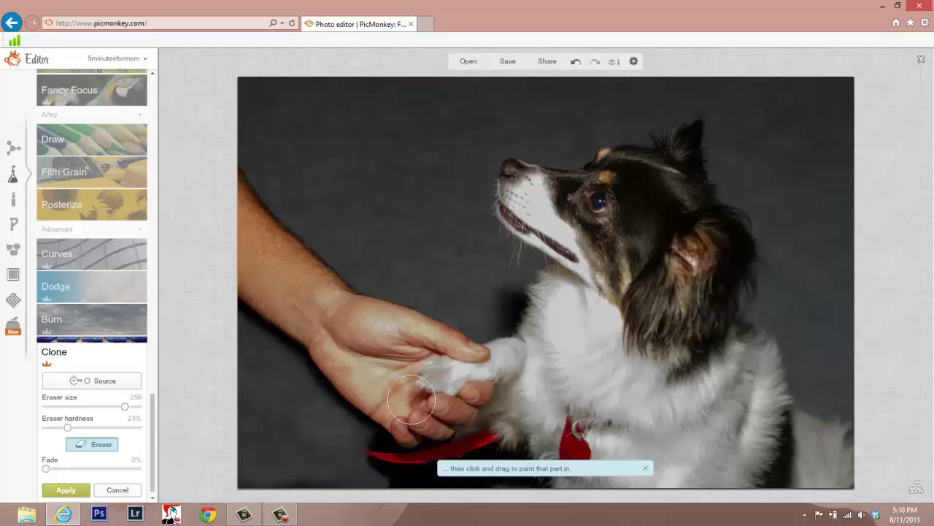
left_click(99, 380)
left_click(337, 155)
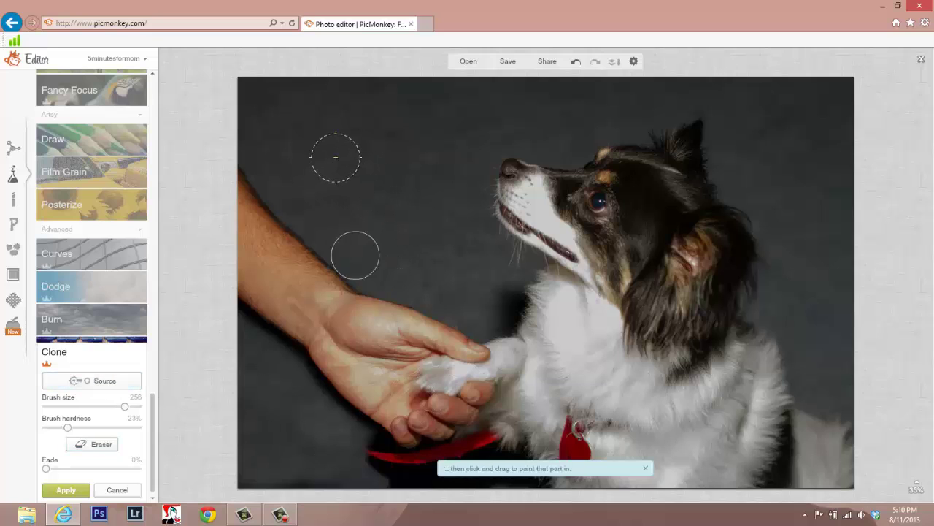
mouse_move(314, 475)
left_mouse_down()
mouse_move(266, 471)
mouse_move(310, 478)
left_mouse_up()
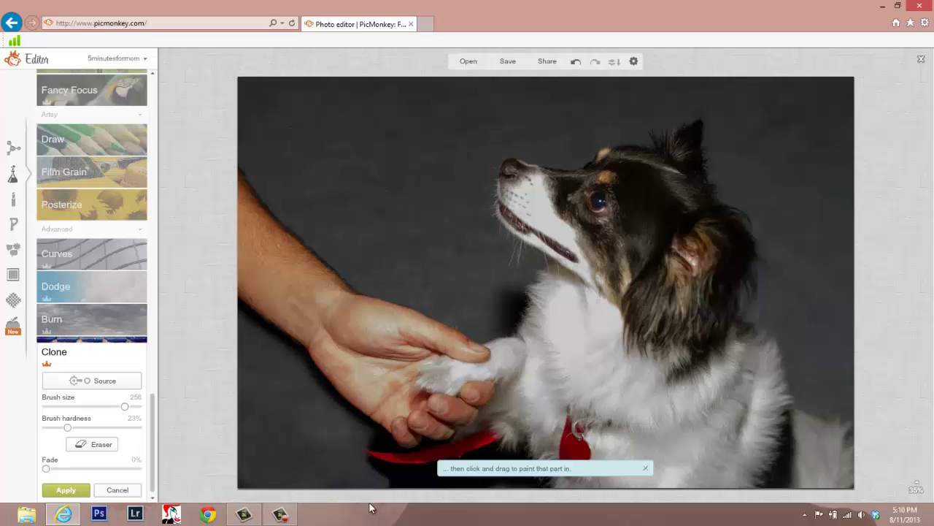
mouse_move(337, 447)
left_mouse_down()
mouse_move(350, 445)
mouse_move(365, 472)
mouse_move(341, 483)
left_mouse_up()
Step: Clone background from left of the nose over the bottom-left corner and below the hand
left_click(102, 381)
left_click(379, 112)
mouse_move(247, 465)
left_mouse_down()
mouse_move(234, 474)
mouse_move(319, 486)
mouse_move(296, 474)
mouse_move(288, 444)
mouse_move(334, 471)
left_mouse_up()
mouse_move(321, 420)
left_mouse_down()
mouse_move(282, 446)
mouse_move(304, 439)
mouse_move(281, 433)
mouse_move(338, 411)
left_mouse_up()
Step: Pick a clone source on the dark background above the hand and undo a test stroke
left_click(127, 383)
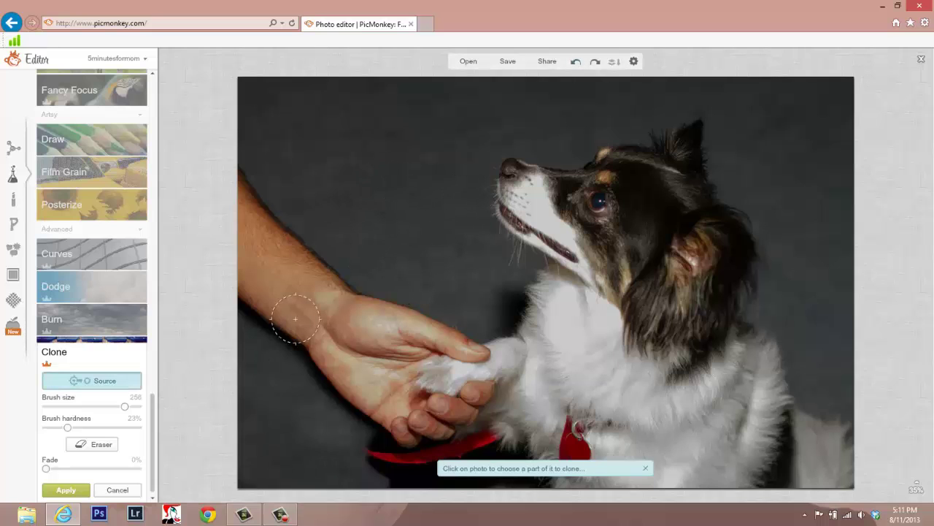
left_click(368, 206)
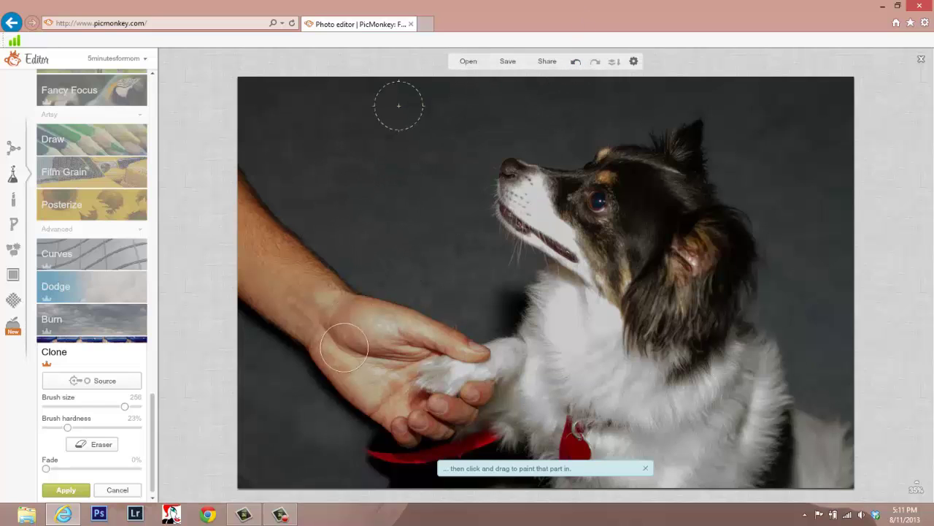
left_click(108, 380)
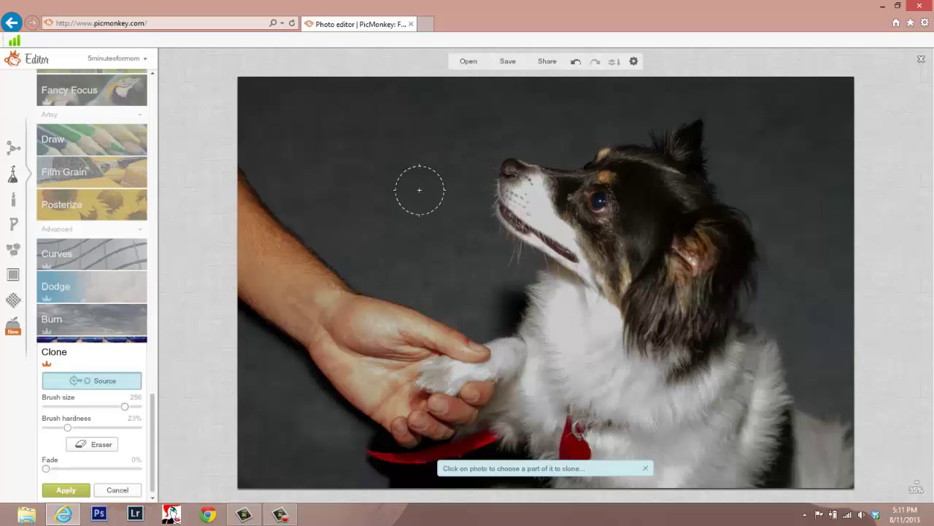
left_click(328, 152)
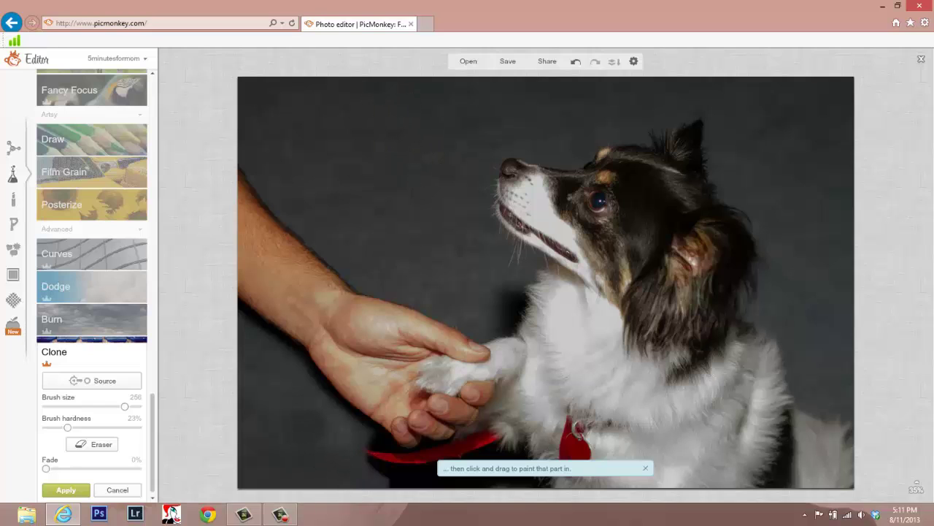
left_click(576, 61)
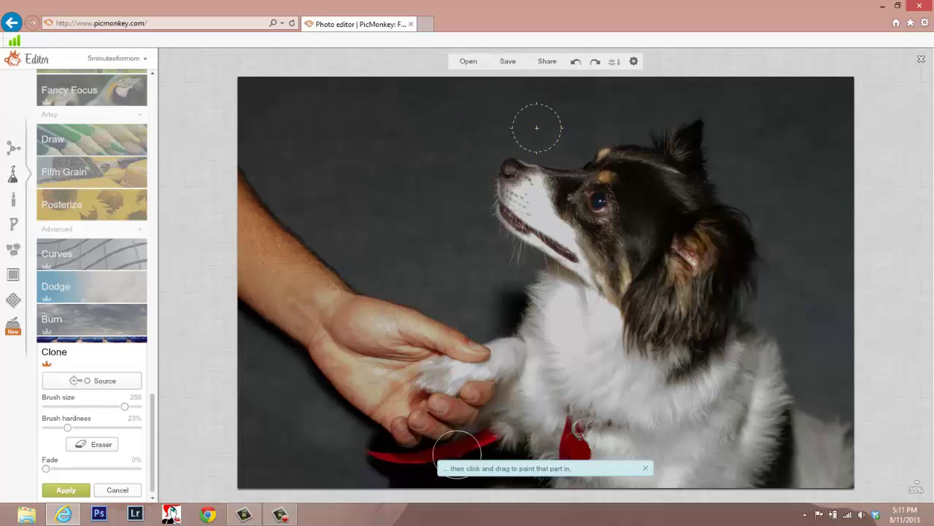
Step: Clone upper dark background over the red leash along the bottom edge below the fingers
left_click(647, 467)
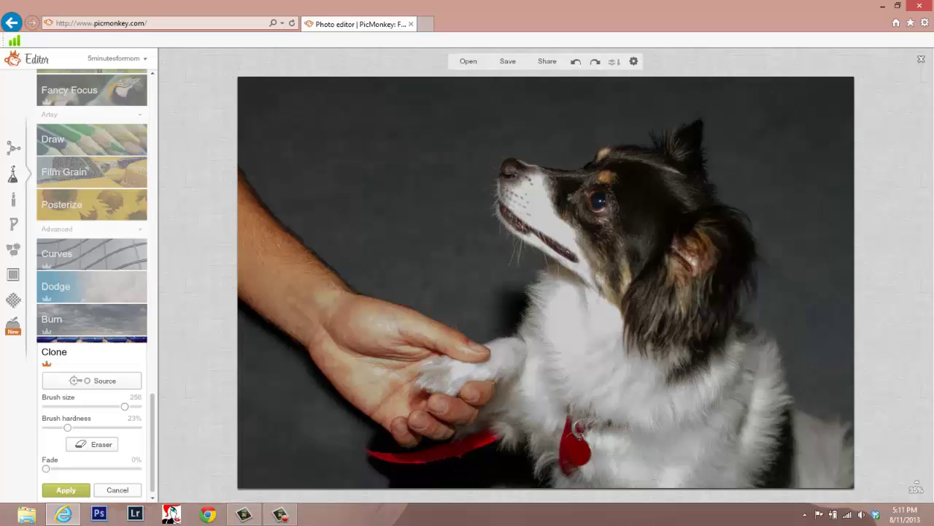
left_click(102, 380)
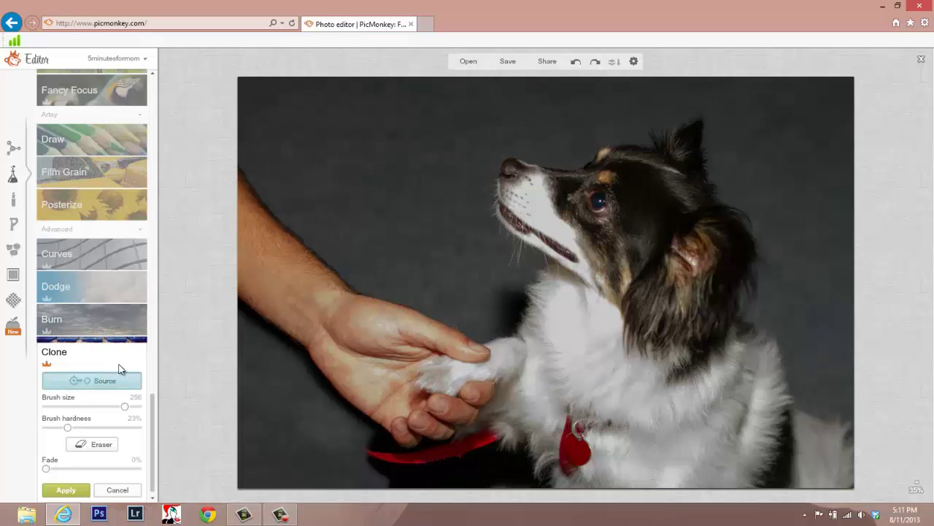
left_click(309, 157)
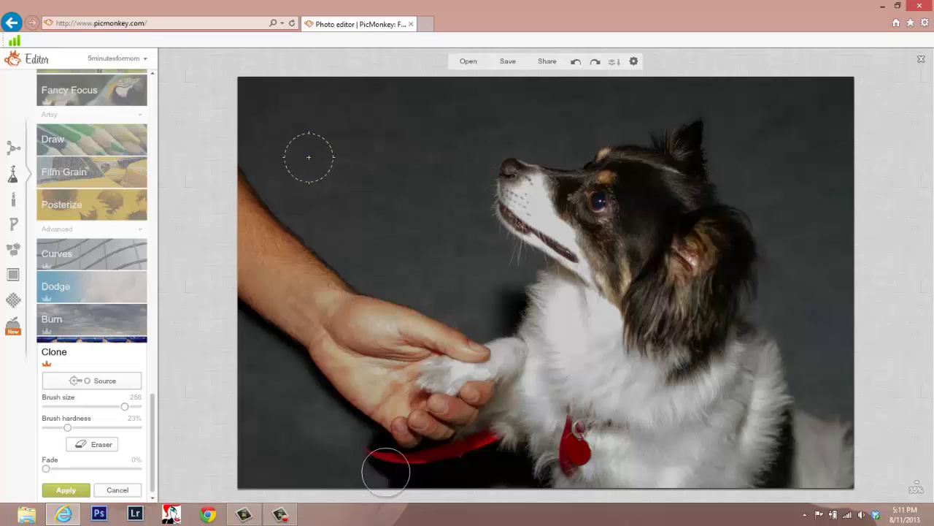
mouse_move(372, 461)
left_mouse_down()
mouse_move(414, 480)
mouse_move(517, 479)
mouse_move(411, 472)
mouse_move(478, 462)
mouse_move(514, 488)
mouse_move(475, 471)
mouse_move(410, 477)
mouse_move(358, 449)
mouse_move(391, 475)
mouse_move(473, 468)
left_mouse_up()
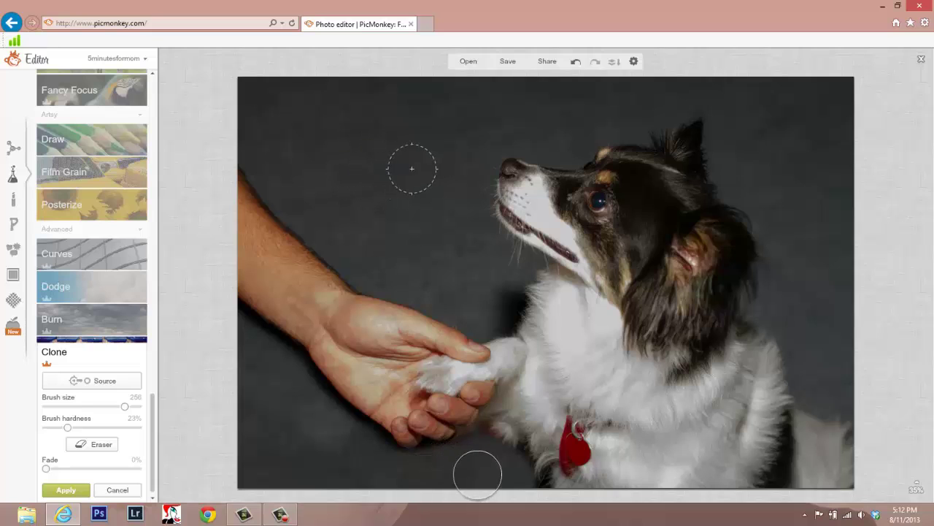
left_click(98, 378)
left_click(396, 198)
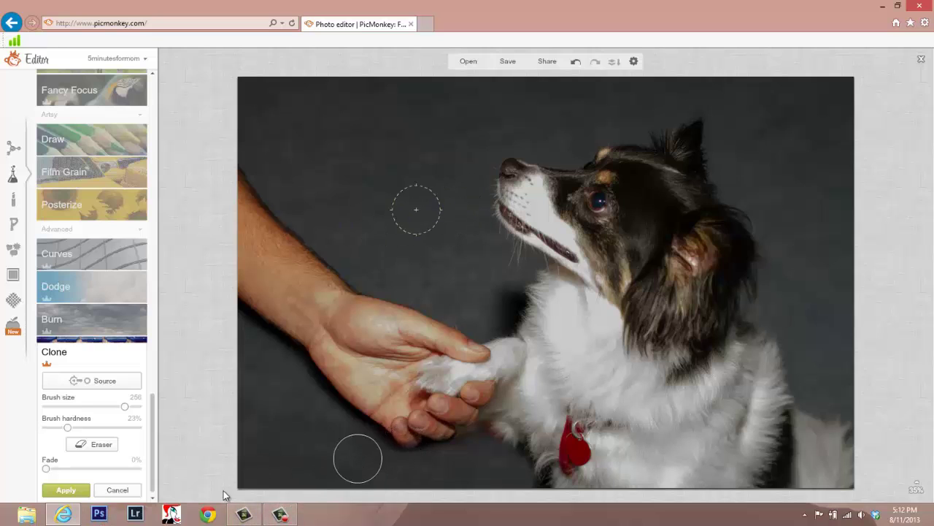
Step: Switch to the Eraser to touch up the cloned area where the leash was
left_click(109, 445)
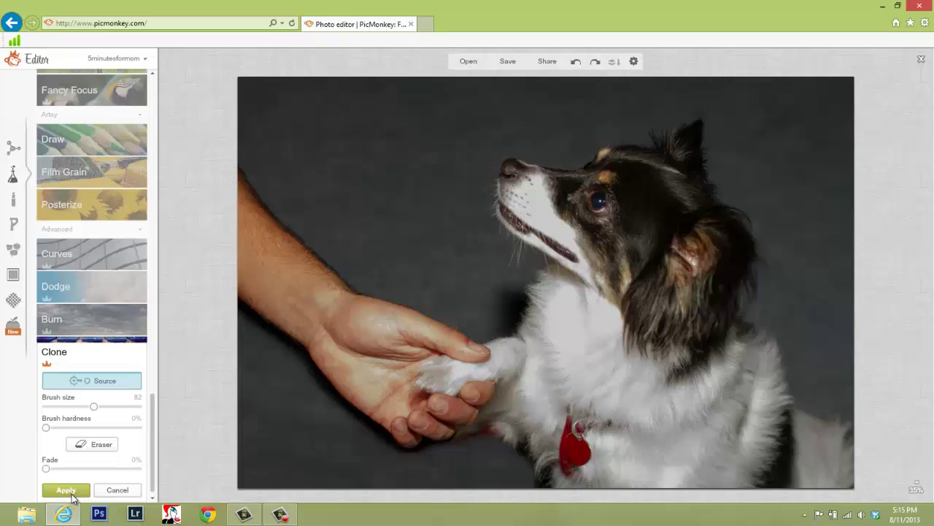
Step: Apply the leash cloning, reopen Clone at 37% fade, and set a source below the paw
left_click(71, 493)
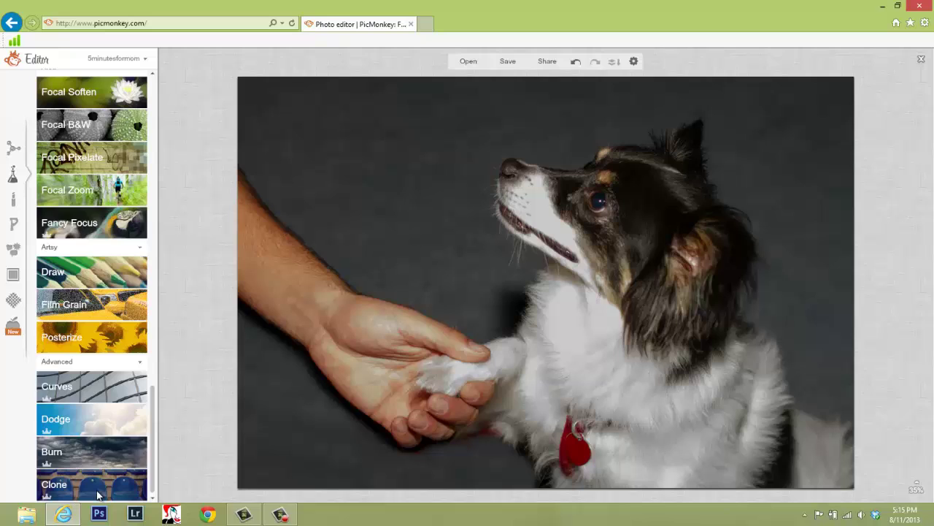
left_click(97, 485)
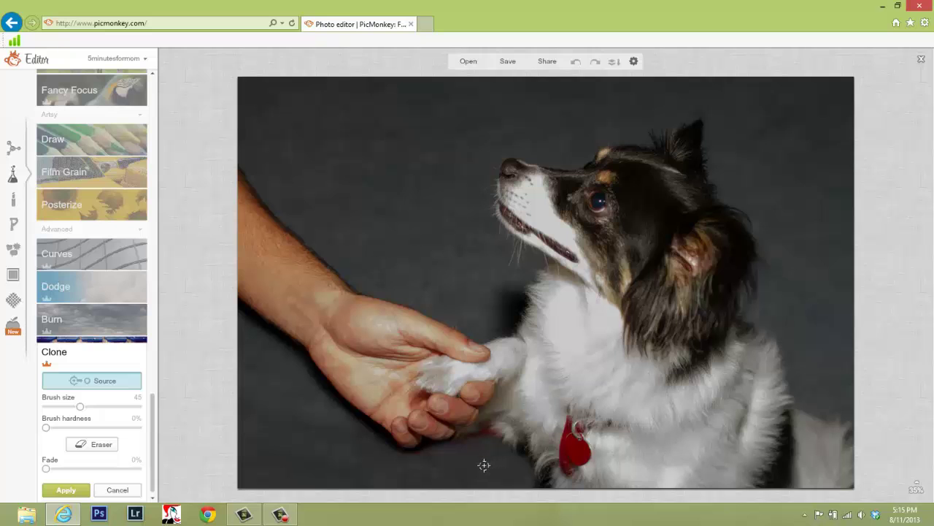
scroll(463, 470, "up", 3)
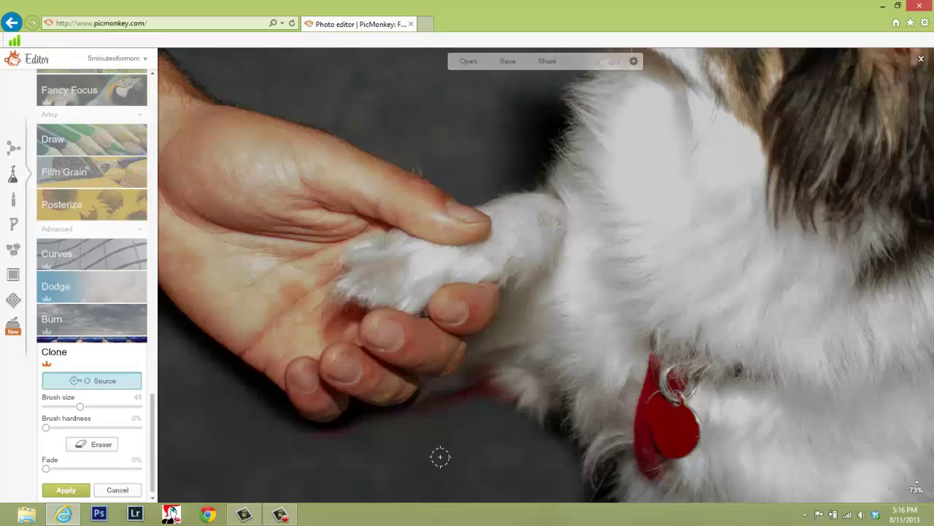
left_click(132, 383)
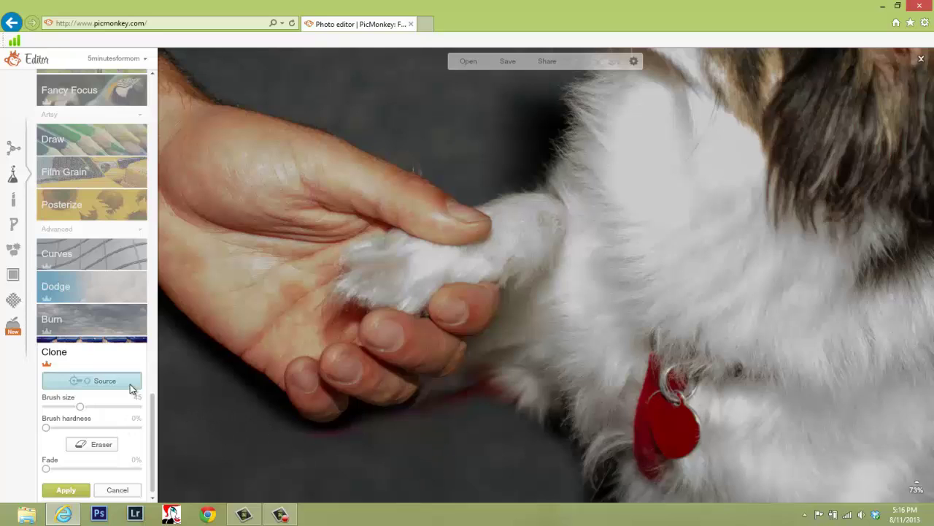
left_click(477, 441)
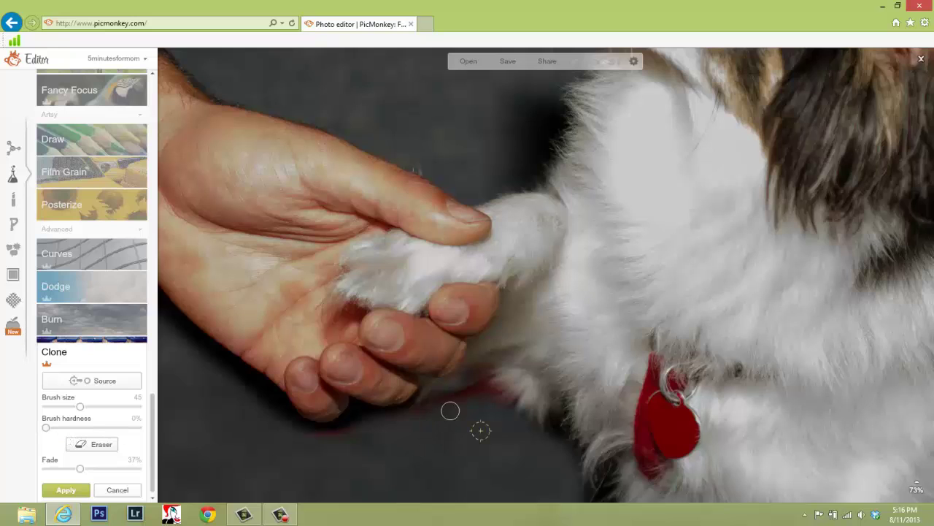
Step: Clone dark background over the red shadow near the paw and below the fingers
mouse_move(467, 396)
left_mouse_down()
mouse_move(441, 404)
mouse_move(345, 436)
mouse_move(282, 433)
mouse_move(310, 441)
mouse_move(360, 425)
mouse_move(320, 437)
mouse_move(272, 425)
mouse_move(267, 438)
mouse_move(294, 449)
mouse_move(379, 426)
mouse_move(330, 439)
mouse_move(347, 443)
mouse_move(372, 421)
mouse_move(409, 419)
mouse_move(445, 433)
mouse_move(437, 400)
mouse_move(442, 411)
mouse_move(467, 396)
left_mouse_up()
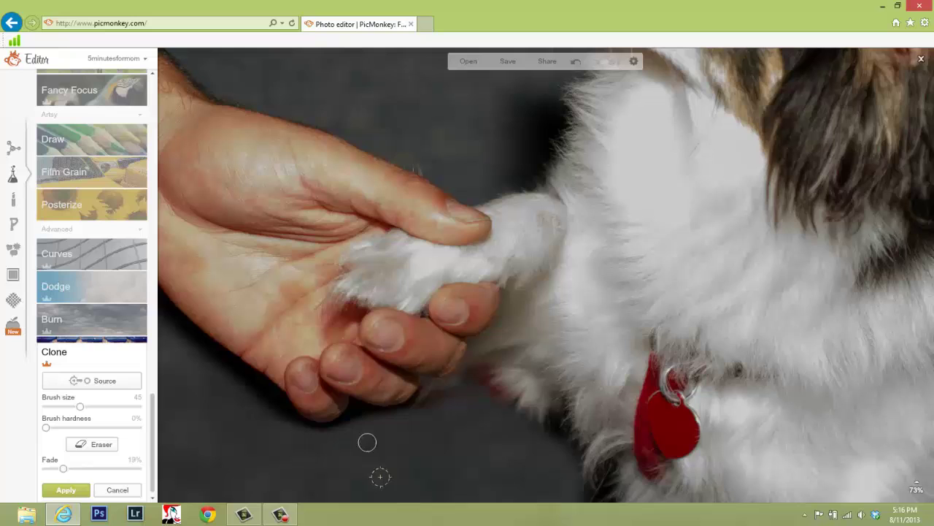
mouse_move(367, 442)
left_mouse_down()
mouse_move(353, 428)
mouse_move(312, 439)
mouse_move(365, 438)
mouse_move(379, 426)
mouse_move(356, 421)
mouse_move(380, 419)
mouse_move(355, 413)
mouse_move(339, 429)
mouse_move(465, 395)
left_mouse_up()
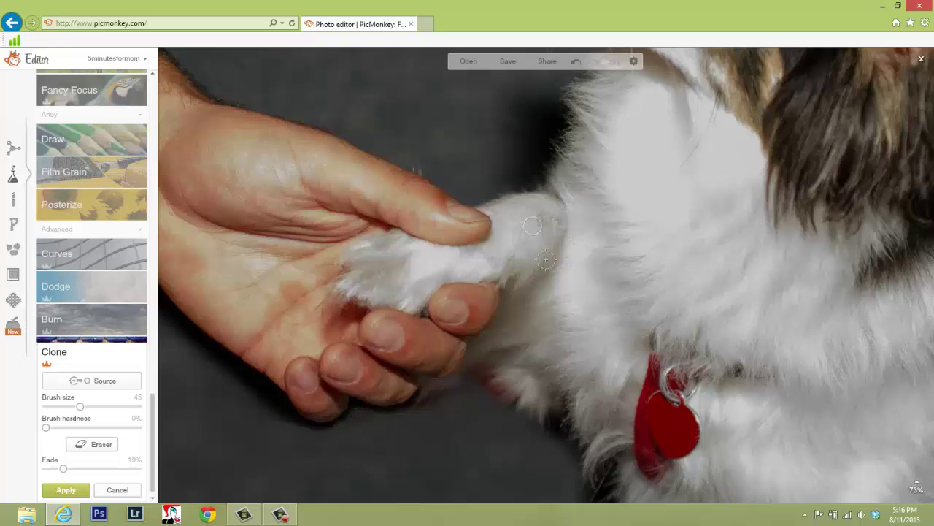
left_click(97, 444)
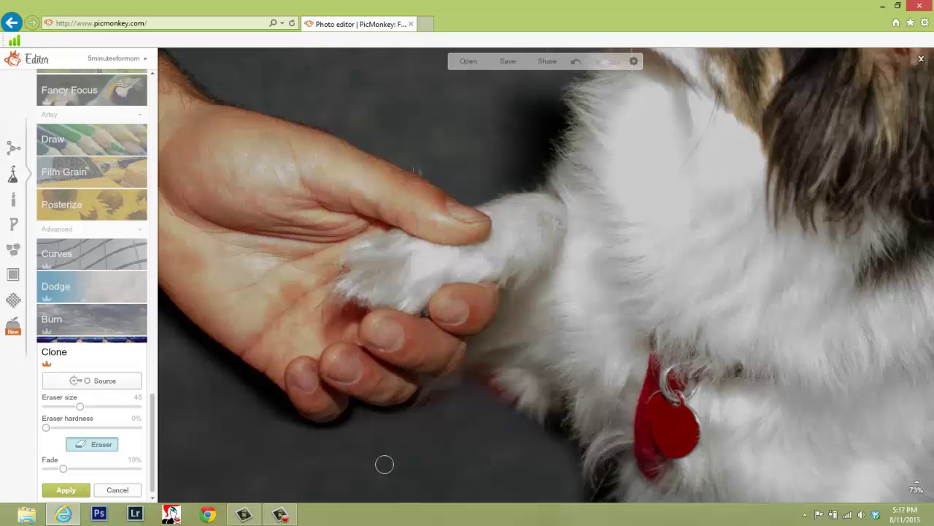
Step: Resample below the paw, clone the dark area, and undo the two stray fur strokes
left_click(115, 382)
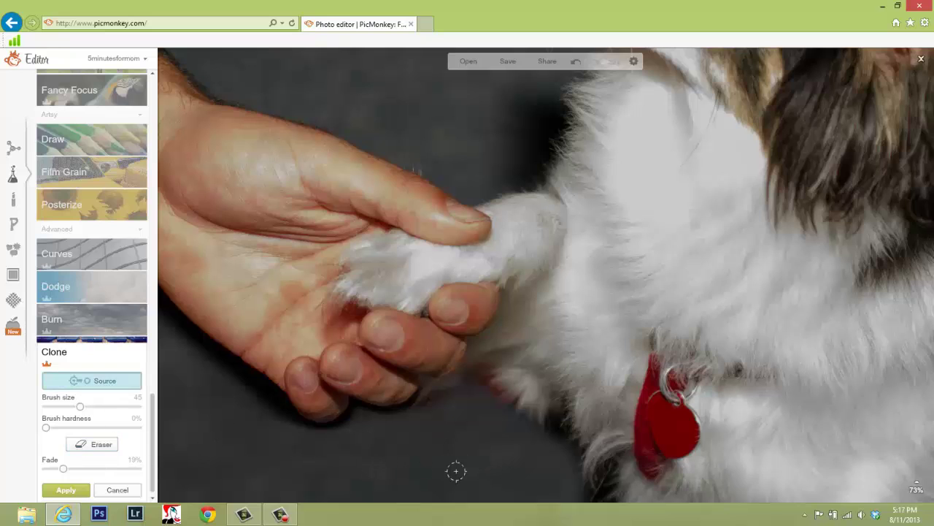
left_click(482, 438)
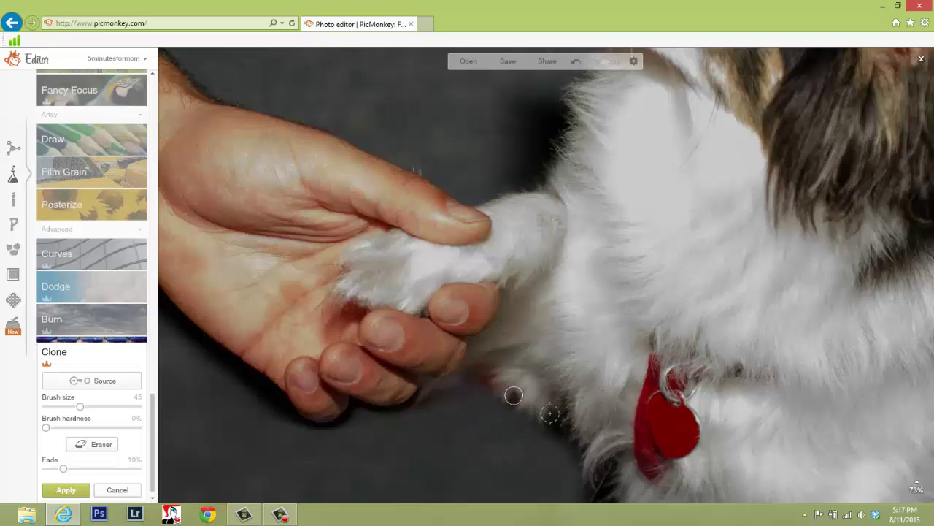
left_click_drag(494, 377, 489, 382)
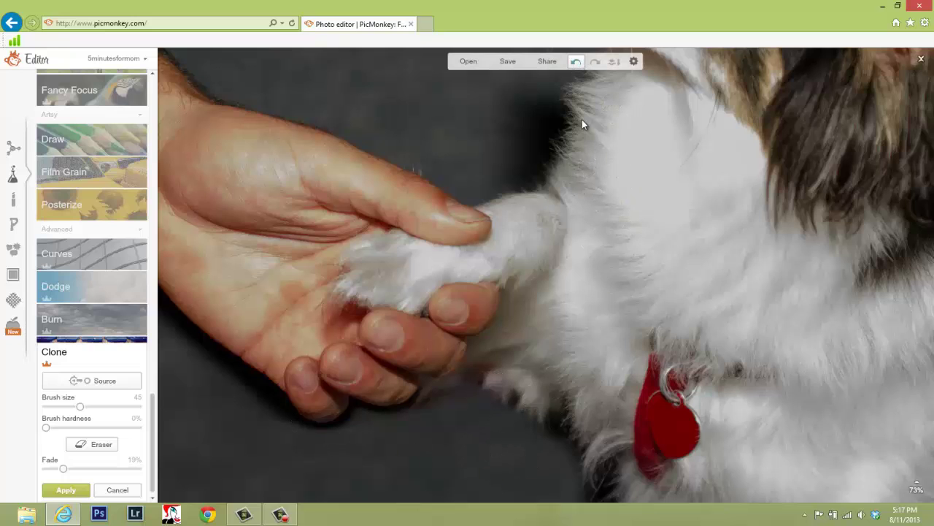
left_click(578, 62)
left_click(578, 61)
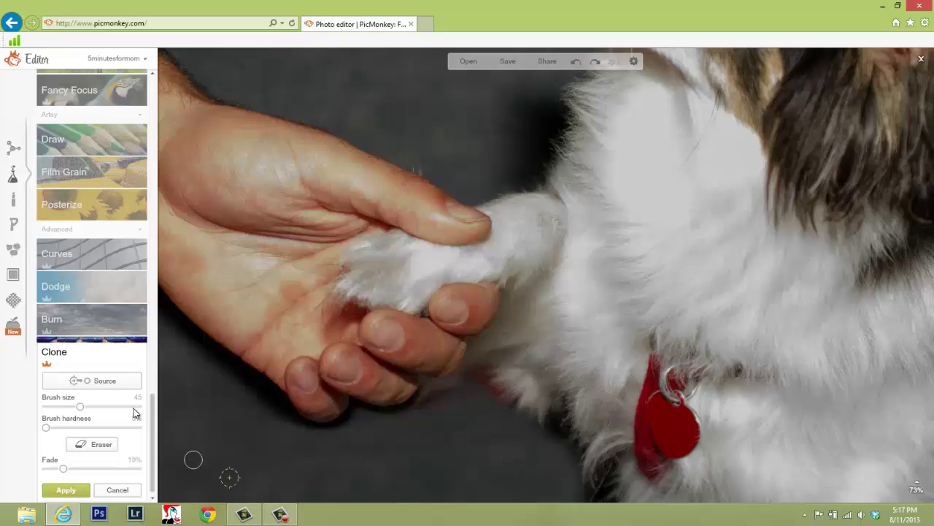
Step: Reset the clone source on the lower-left background, below the fingers, then on the background
left_click(91, 381)
left_click(503, 430)
left_click(109, 383)
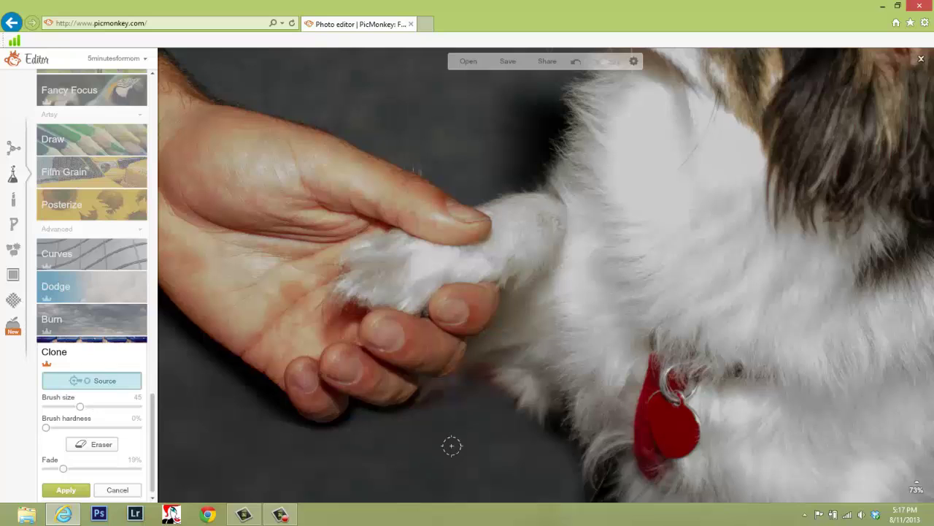
left_click(452, 445)
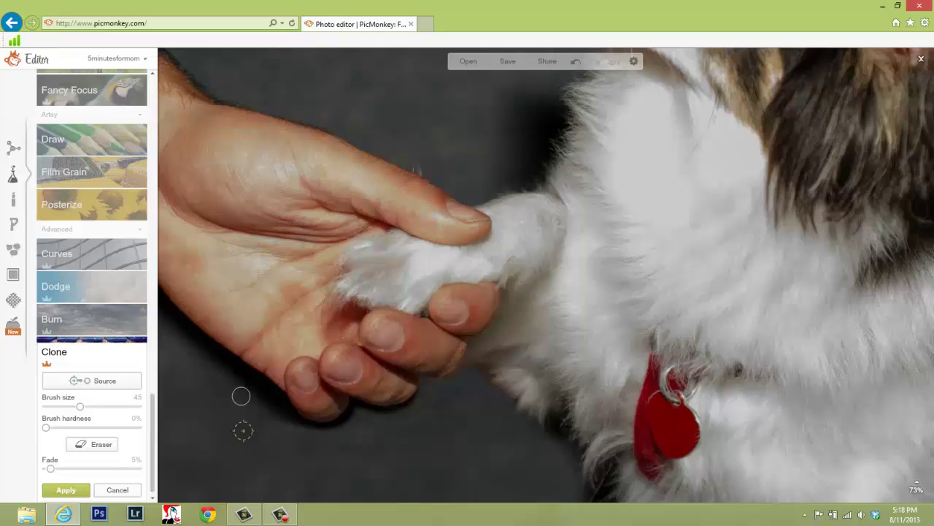
left_click(129, 382)
left_click(529, 413)
Step: Sample the fur as clone source, try a dab beneath the paw, and undo the bad edits
left_click(125, 383)
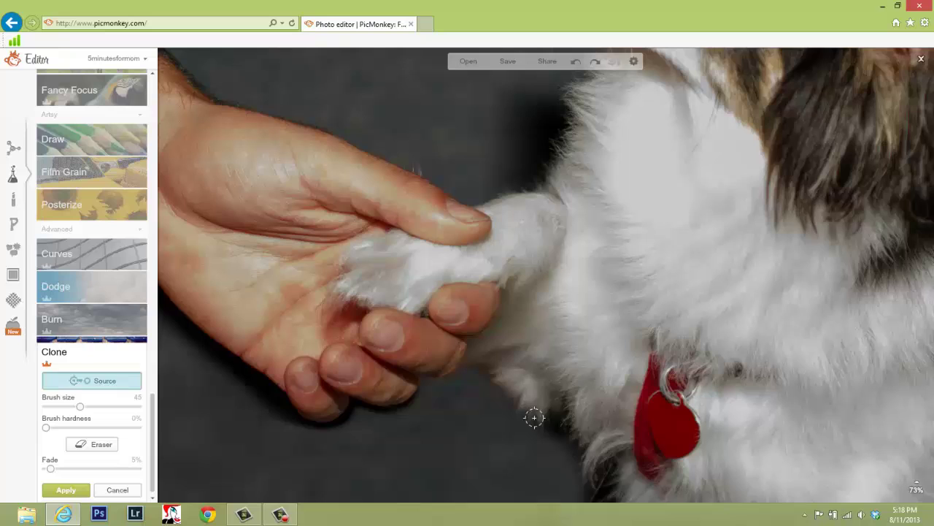
left_click(534, 417)
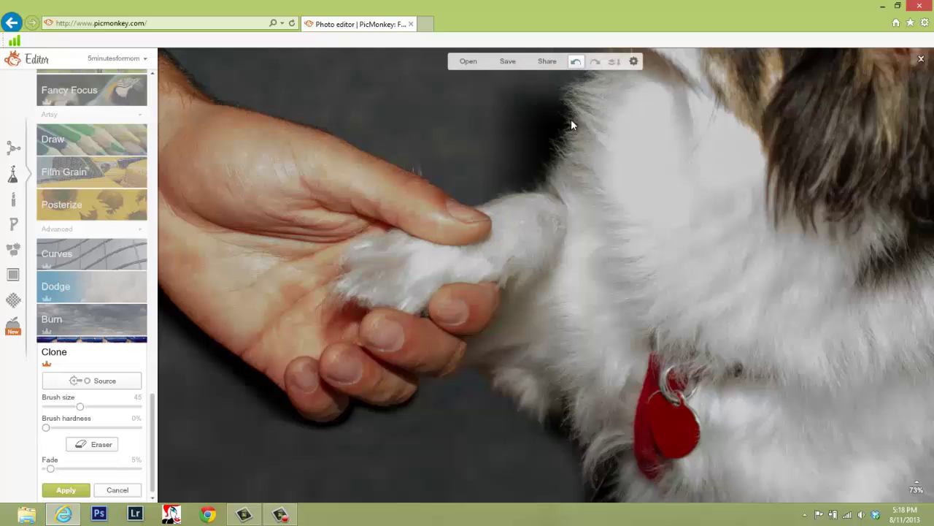
left_click(99, 380)
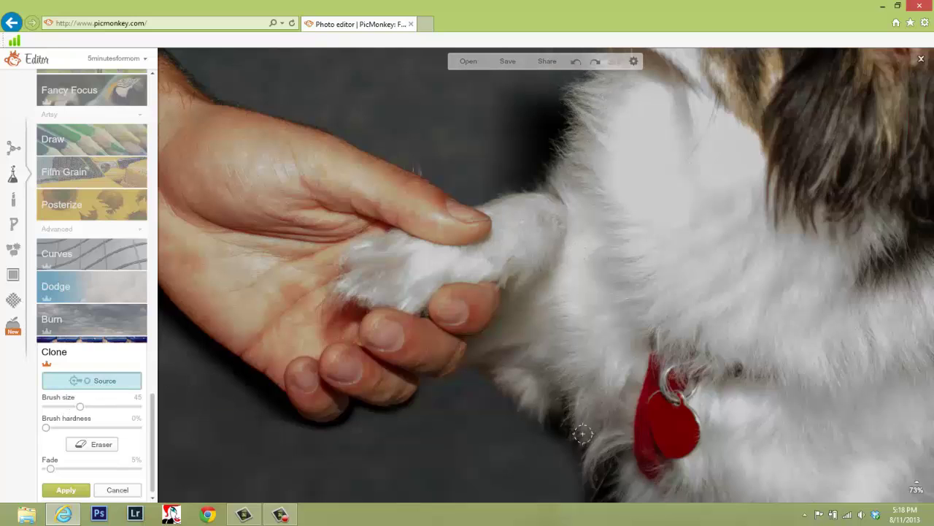
left_click(529, 418)
left_click(497, 376)
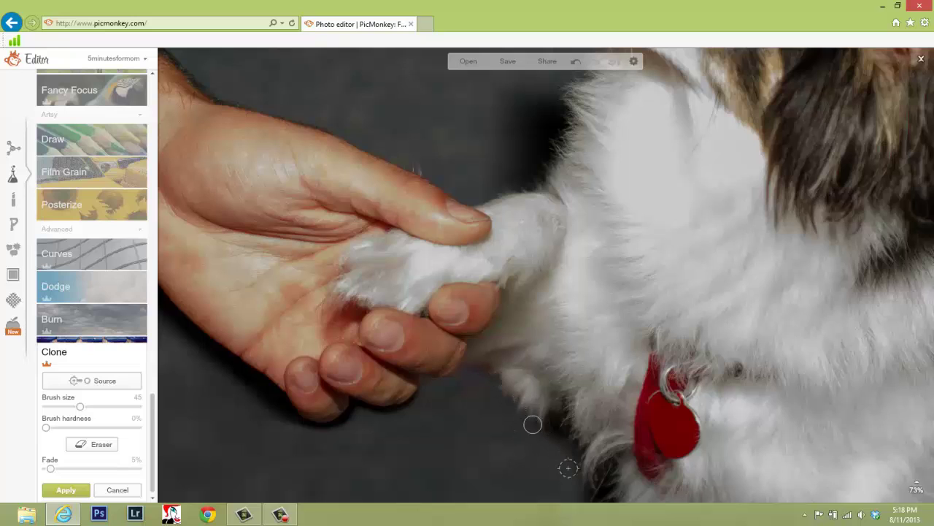
left_click(579, 62)
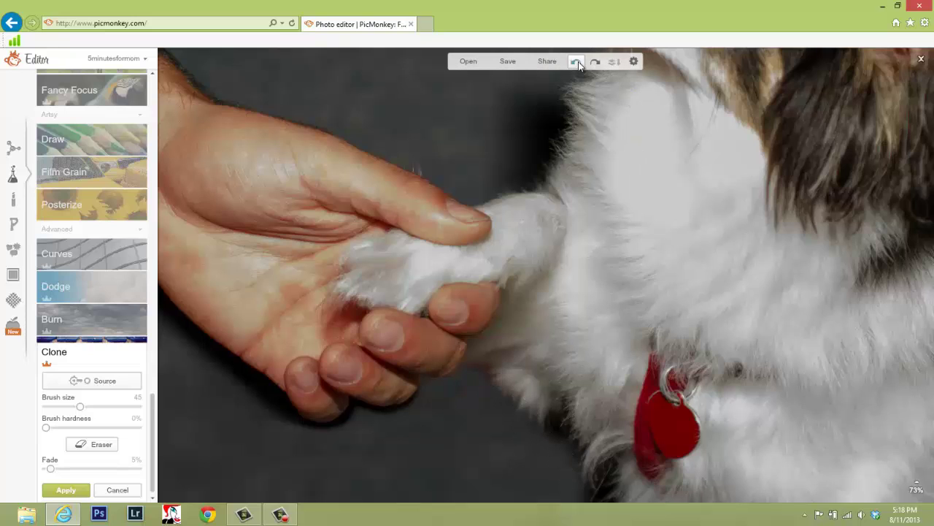
left_click(102, 380)
left_click(517, 413)
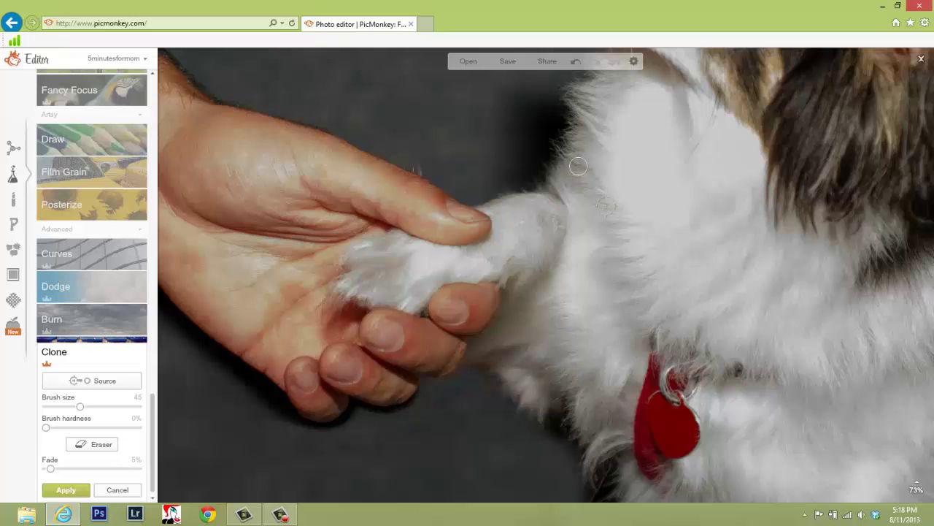
left_click(577, 64)
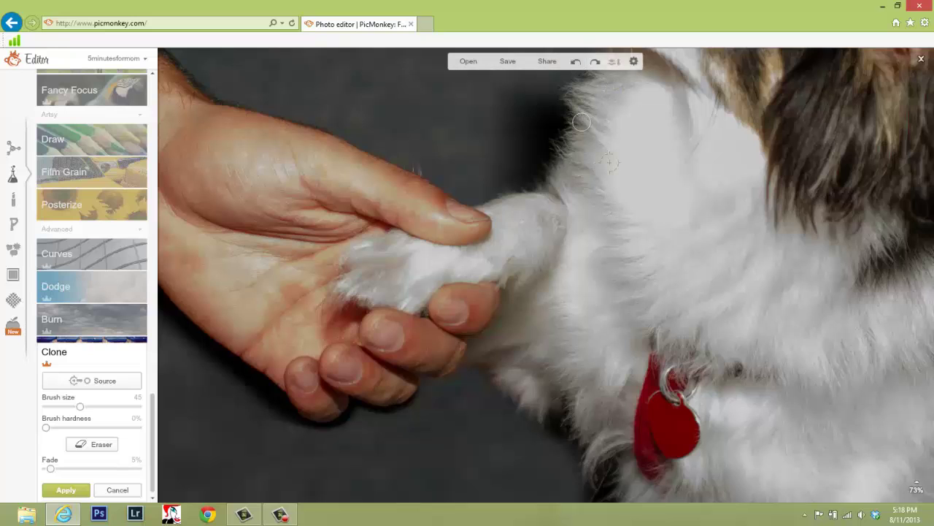
Step: Resample fur and clone small patches below the paw, undoing the last two unsatisfactory strokes
left_click(133, 381)
left_click(509, 360)
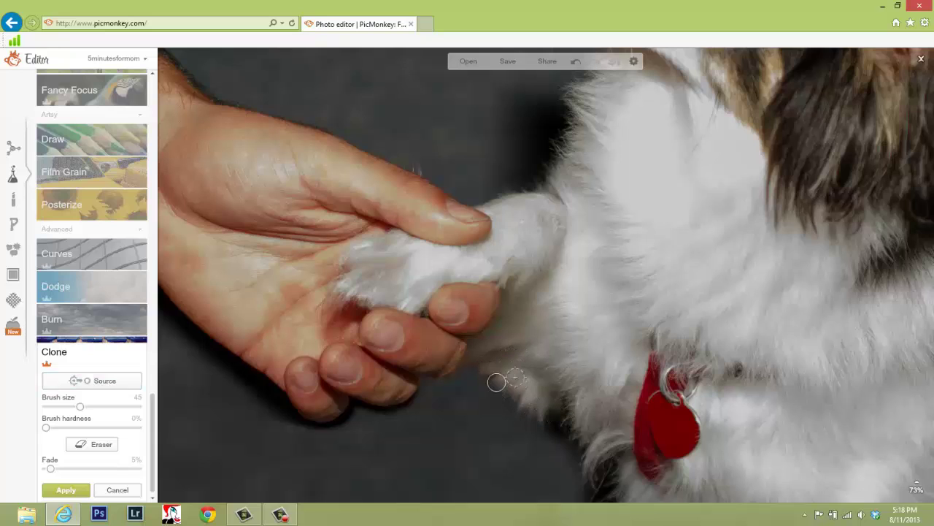
left_click_drag(494, 382, 500, 372)
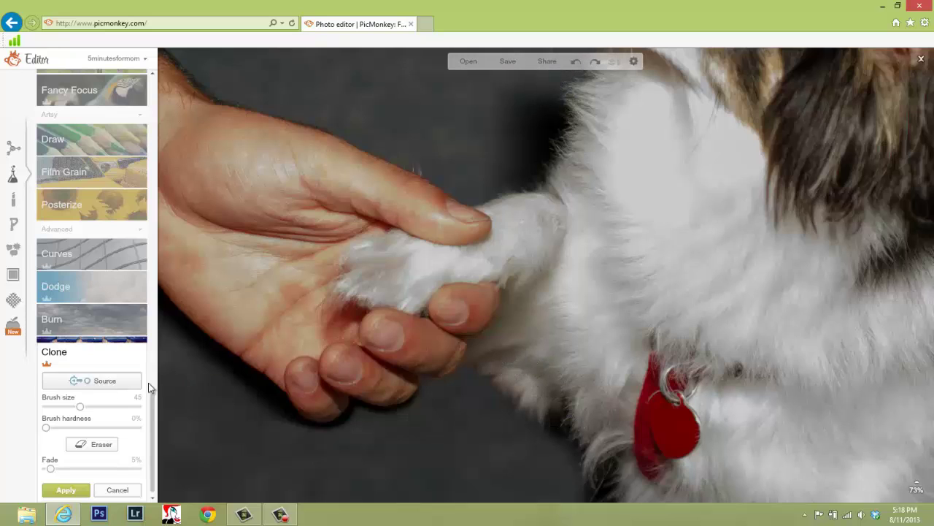
left_click(117, 380)
left_click(531, 363)
mouse_move(490, 376)
left_mouse_down()
mouse_move(526, 426)
mouse_move(500, 383)
left_mouse_up()
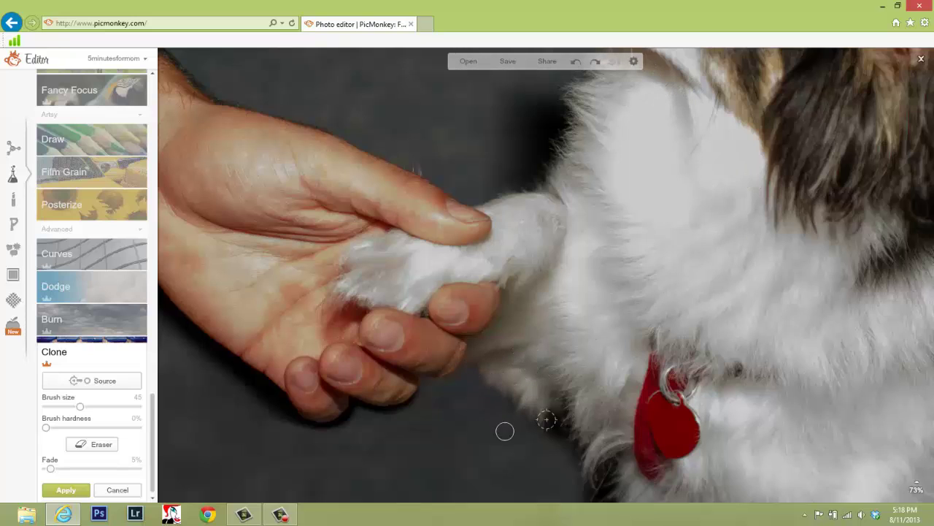
left_click(102, 381)
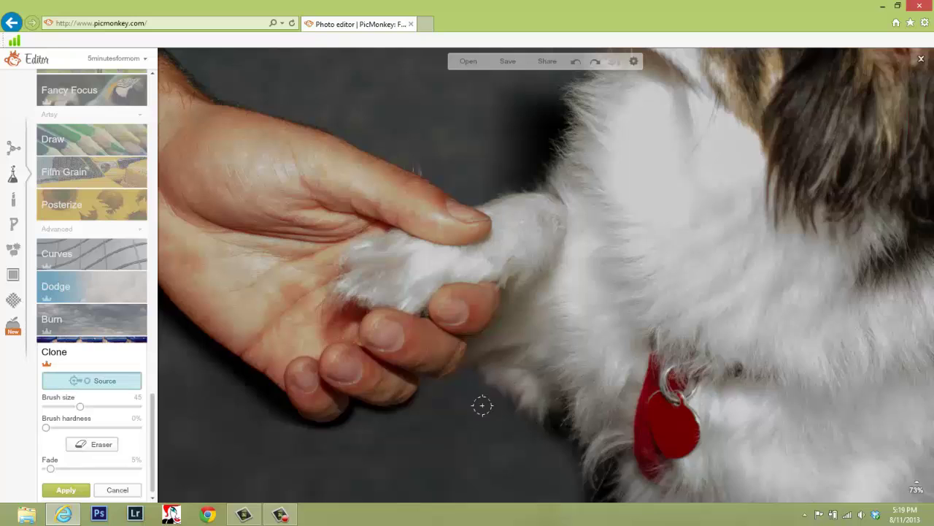
left_click(489, 359)
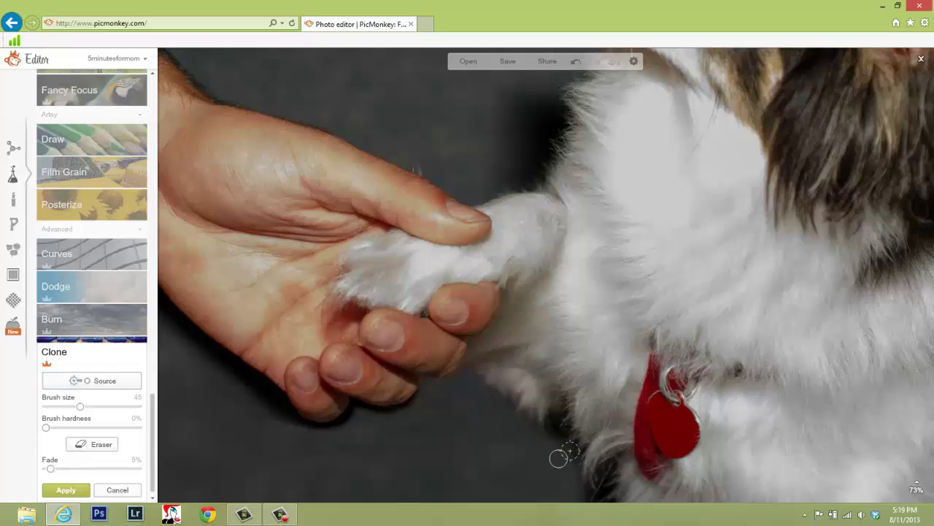
left_click(575, 61)
left_click(515, 392)
left_click(575, 61)
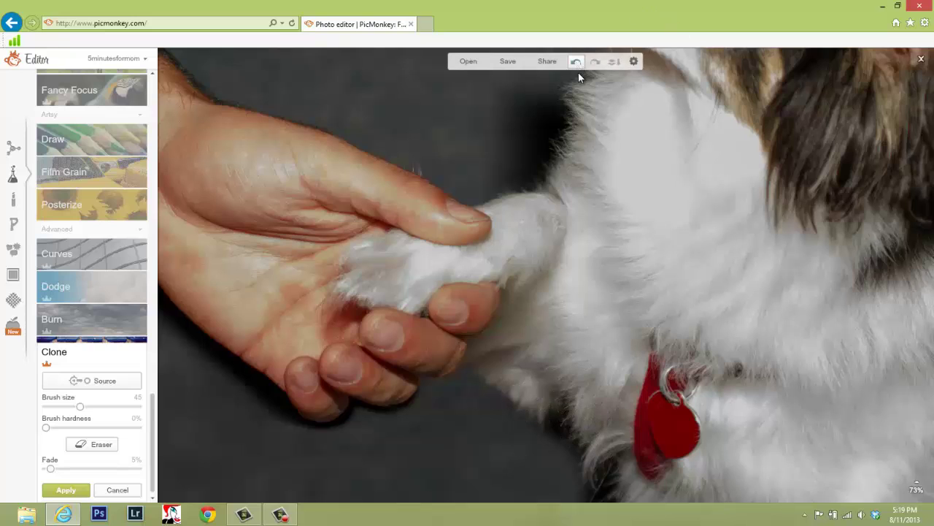
Step: Zoom in on the paw and clone white fur along its lower edge
scroll(585, 371, "down", 4)
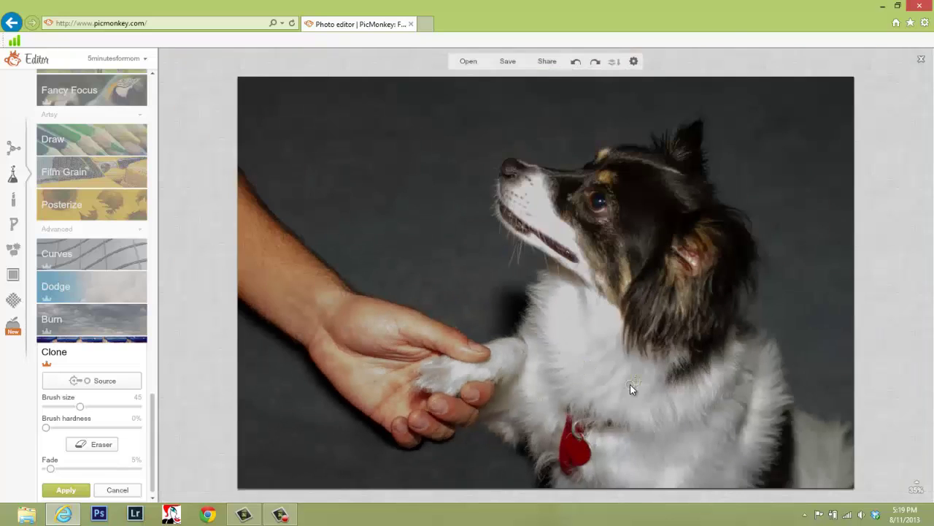
key("alt")
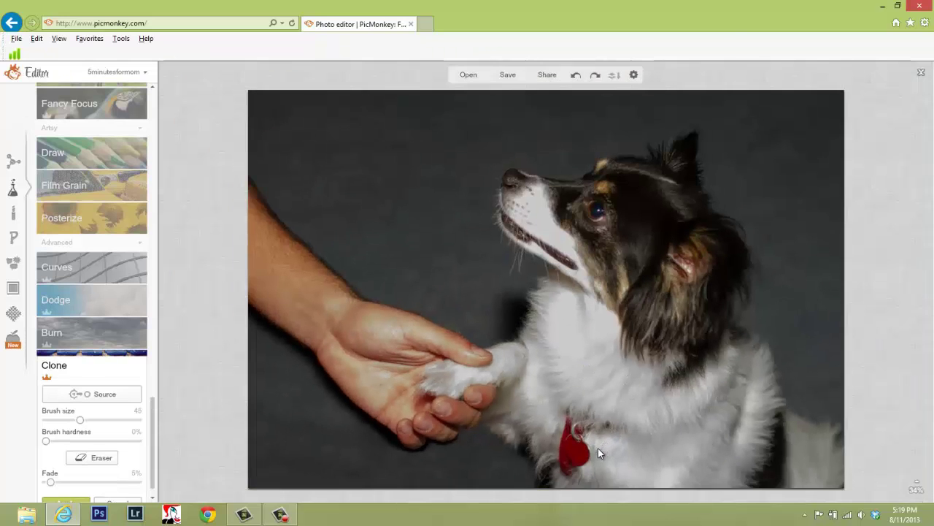
scroll(511, 438, "up", 4)
scroll(559, 448, "down", 4)
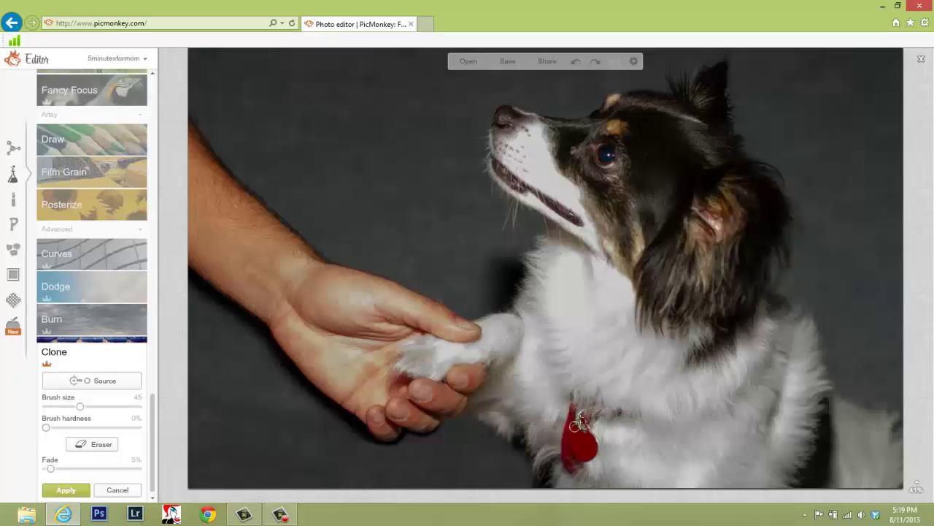
scroll(599, 438, "up", 1)
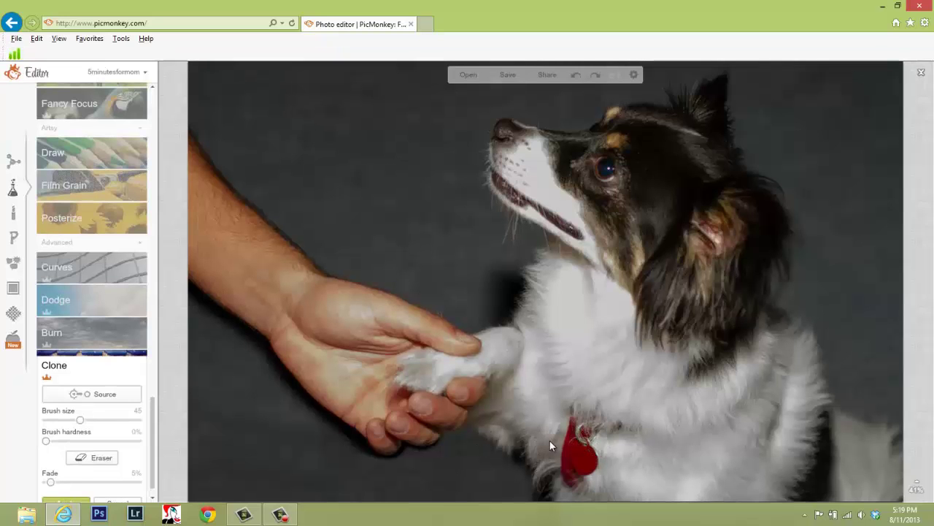
scroll(554, 438, "up", 5)
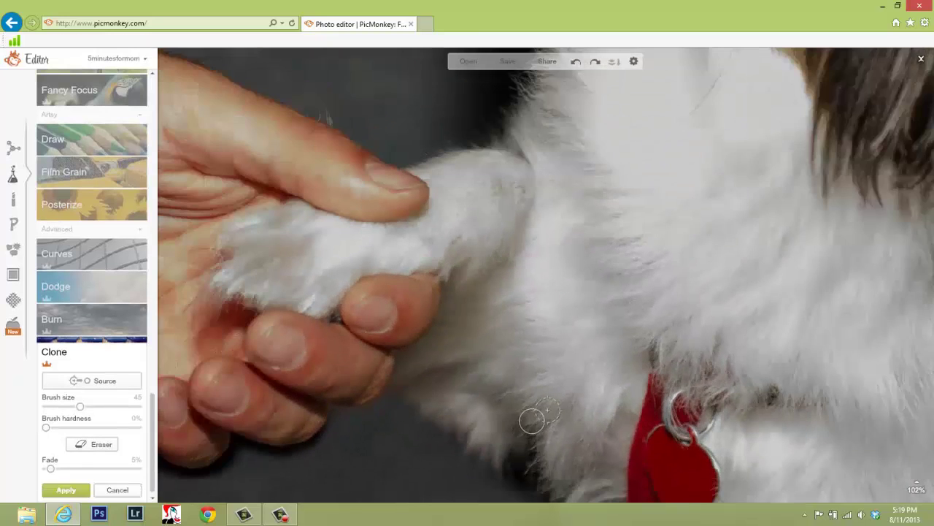
mouse_move(455, 432)
left_mouse_down()
mouse_move(530, 445)
mouse_move(576, 217)
mouse_move(486, 380)
mouse_move(467, 437)
mouse_move(471, 427)
mouse_move(425, 392)
mouse_move(424, 419)
mouse_move(494, 427)
mouse_move(483, 439)
mouse_move(611, 452)
left_mouse_up()
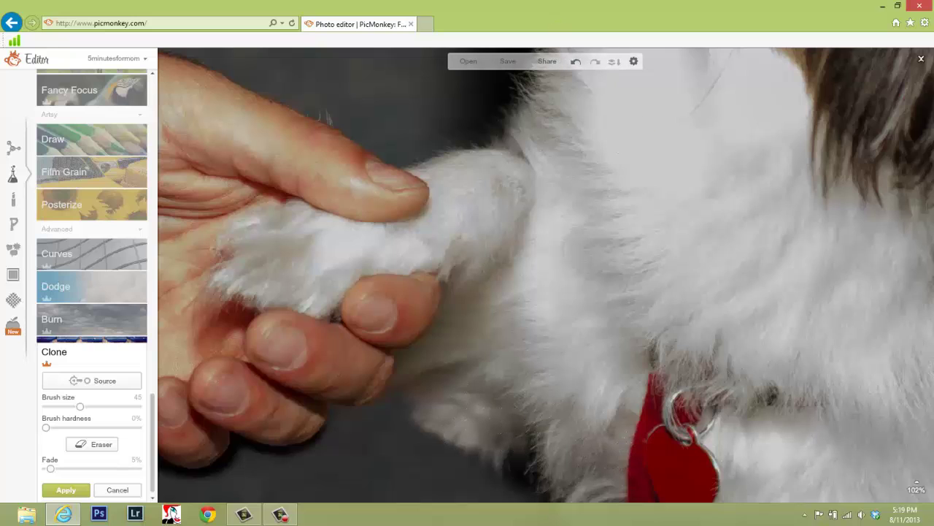
Step: Undo the last clone strokes and reset the source on the fur and lower background
left_click(578, 62)
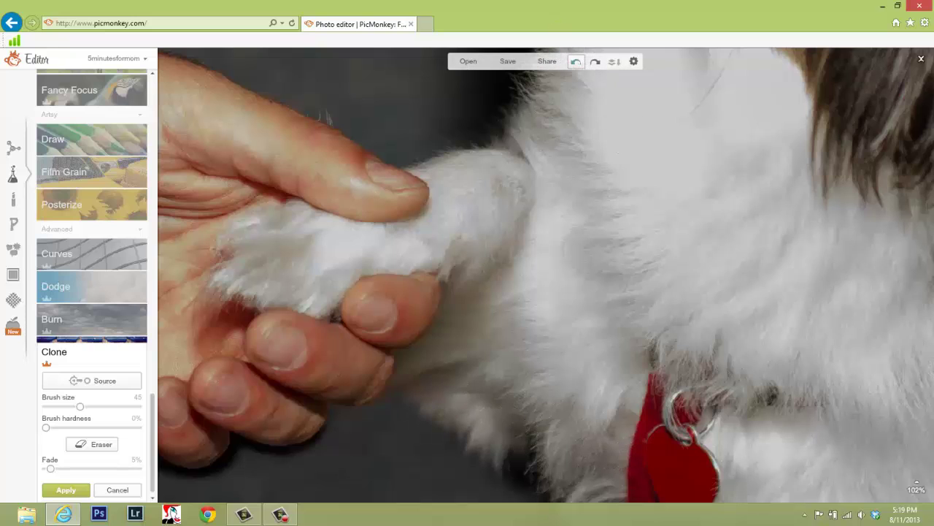
left_click(128, 381)
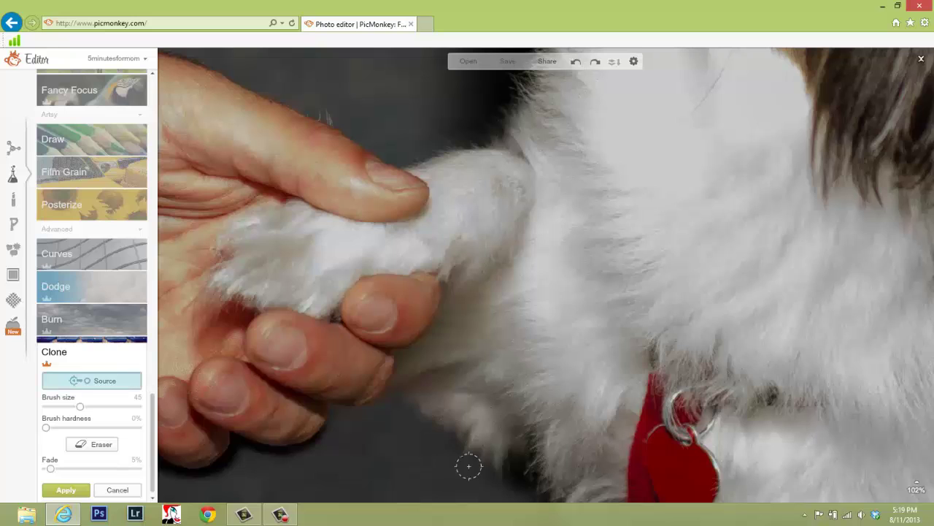
left_click(444, 432)
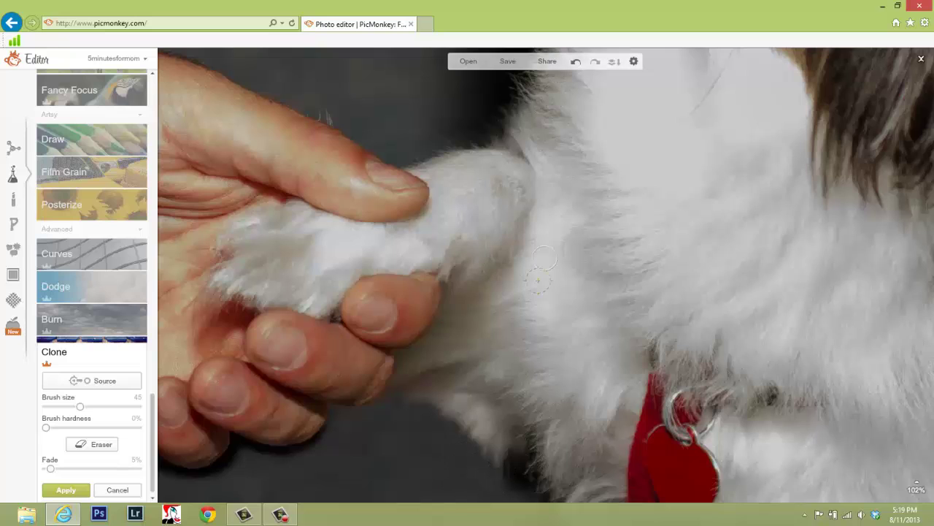
left_click(576, 62)
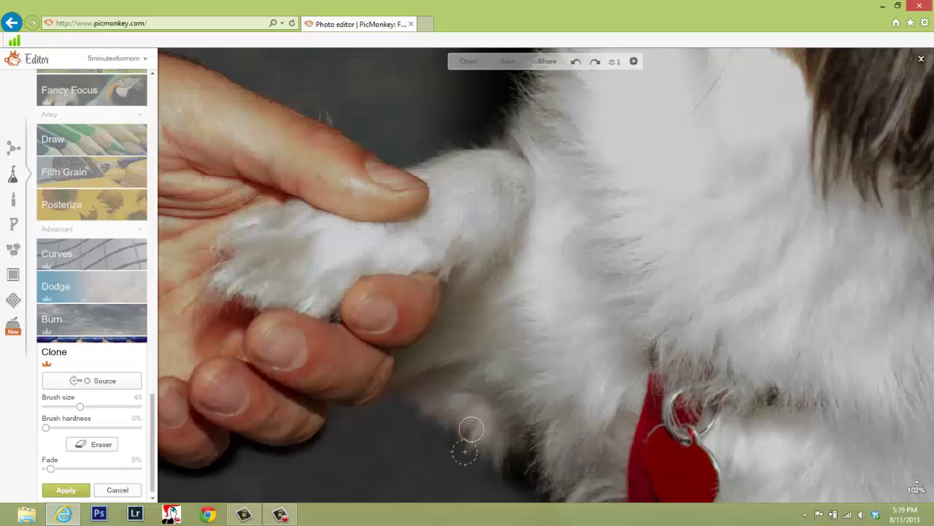
left_click(92, 379)
left_click(472, 465)
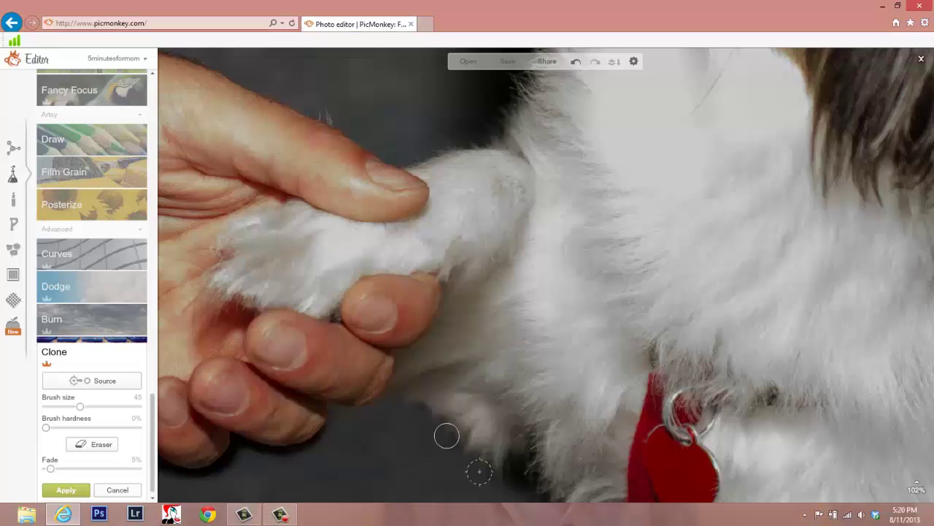
Step: Sample the background again, paint cloned backdrop near the paw, and zoom out to fit
scroll(615, 462, "down", 3)
scroll(615, 463, "down", 2)
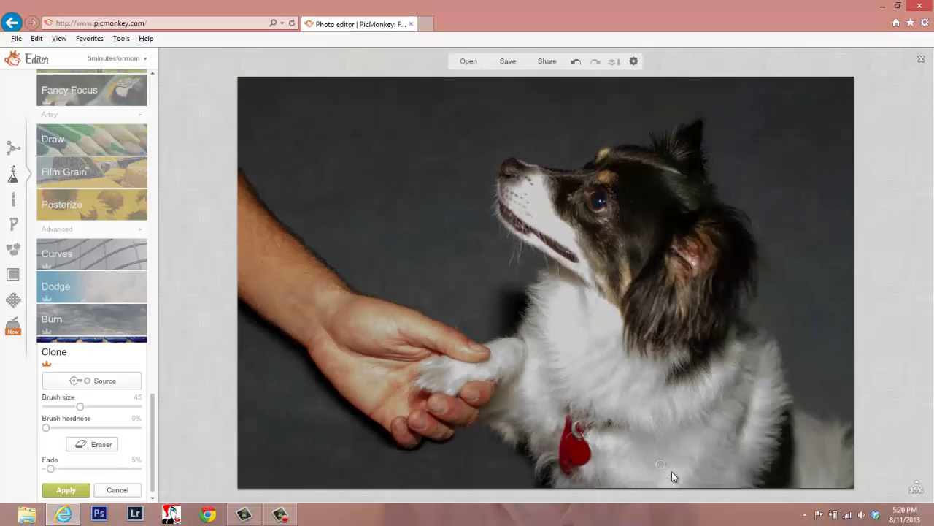
scroll(544, 460, "up", 3)
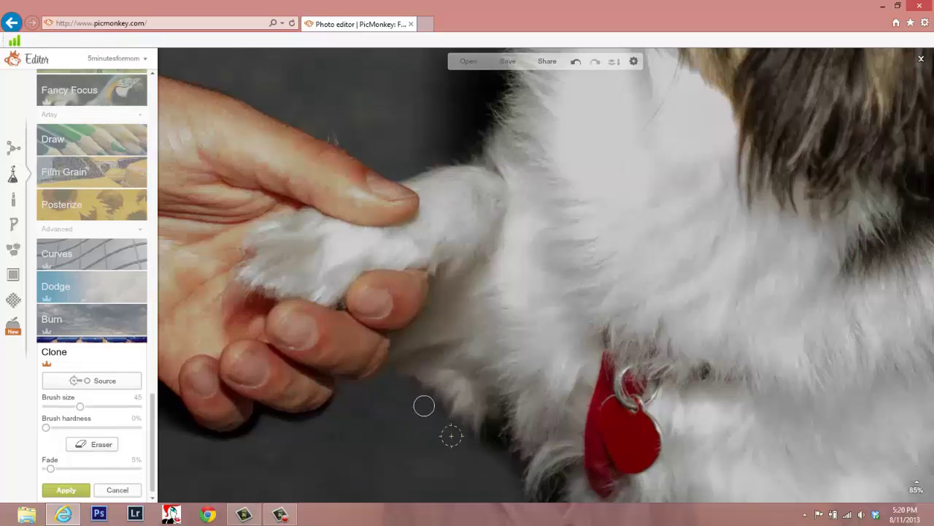
left_click(137, 382)
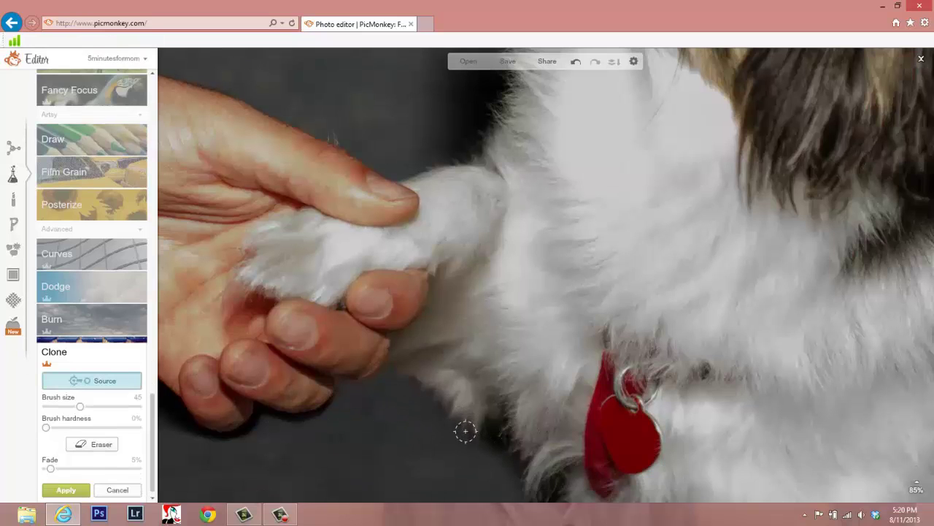
left_click(465, 430)
mouse_move(404, 375)
left_mouse_down()
mouse_move(396, 433)
mouse_move(396, 366)
mouse_move(412, 391)
left_mouse_up()
key("alt+0")
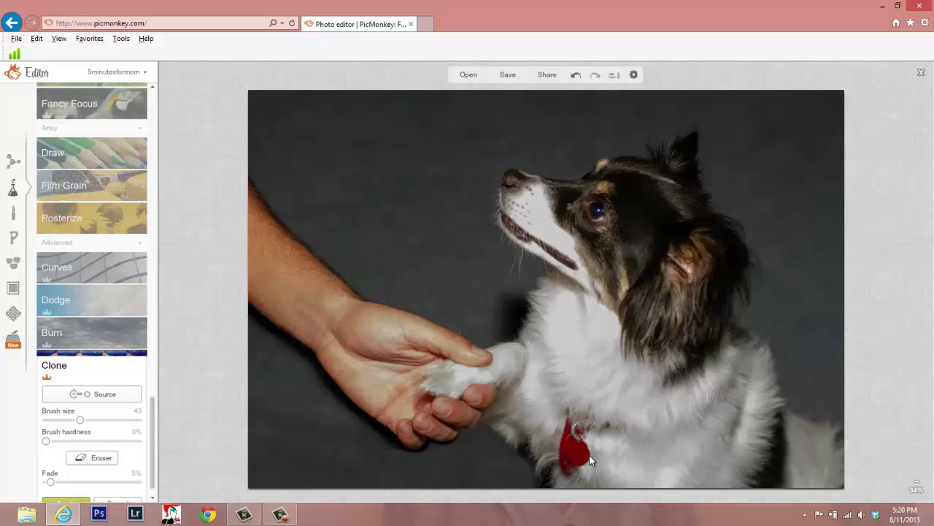
Step: Enlarge the clone brush to 145, sample the background, and patch the area below the hand
scroll(501, 470, "up", 3)
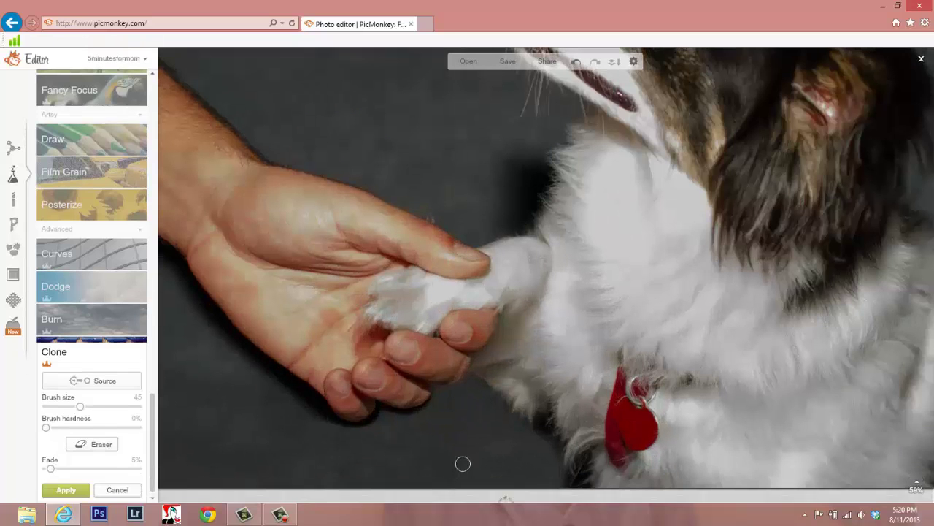
left_click(94, 380)
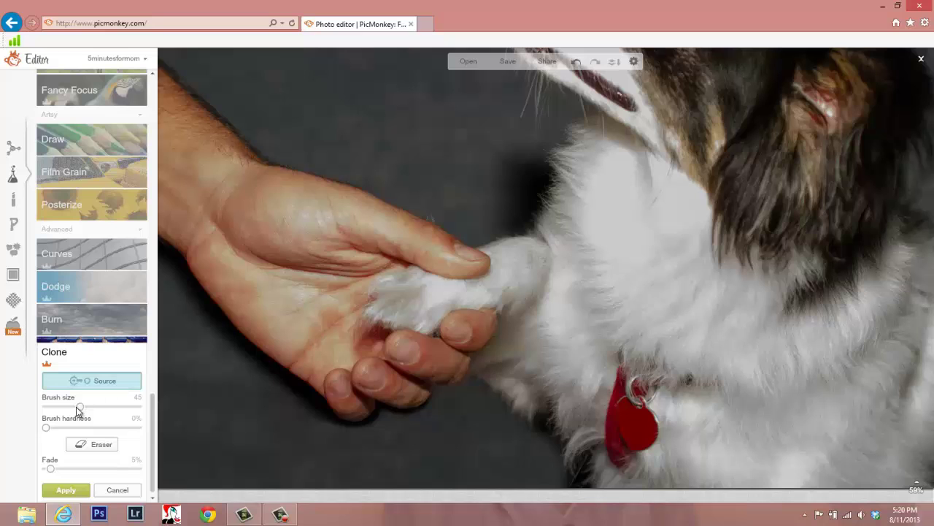
left_click_drag(100, 417, 109, 416)
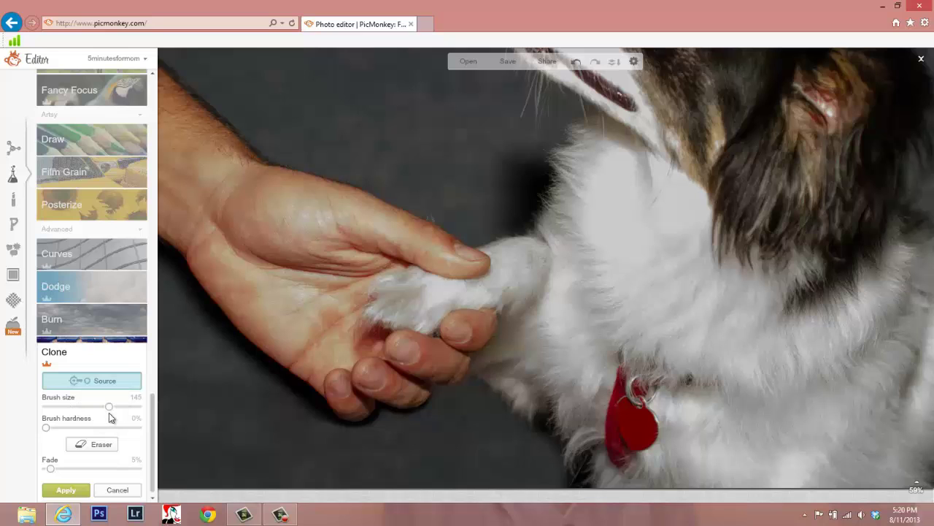
left_click(264, 447)
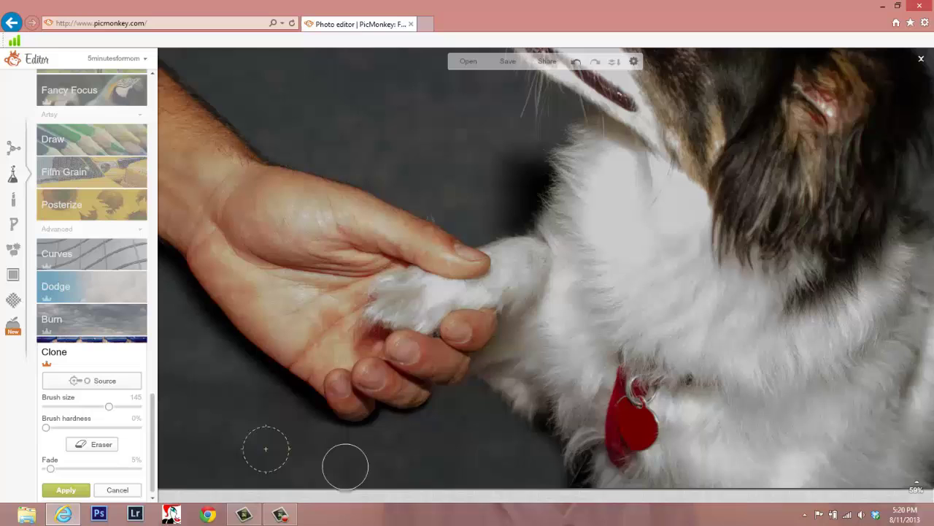
mouse_move(391, 455)
left_mouse_down()
mouse_move(418, 455)
mouse_move(394, 455)
left_mouse_up()
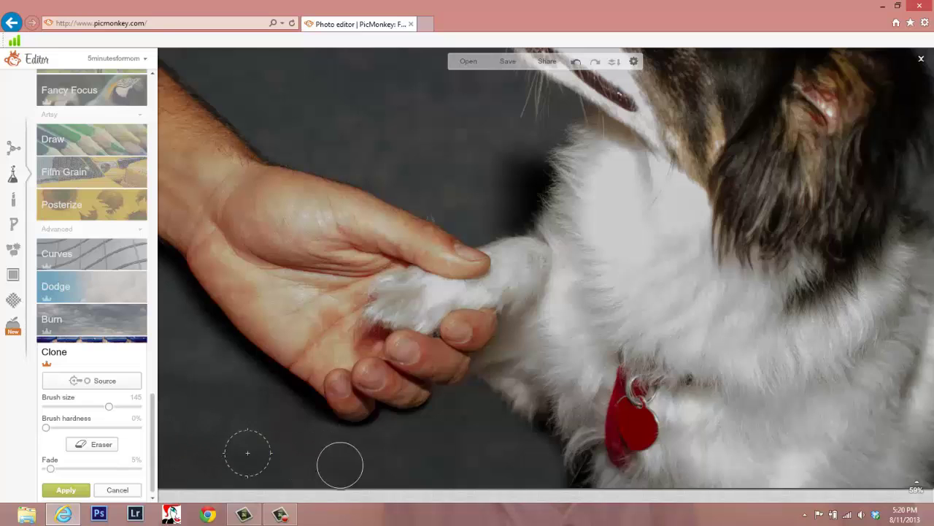
Step: Set a new clone source on the lower background and zoom out to the whole photo
left_click(105, 385)
left_click(199, 457)
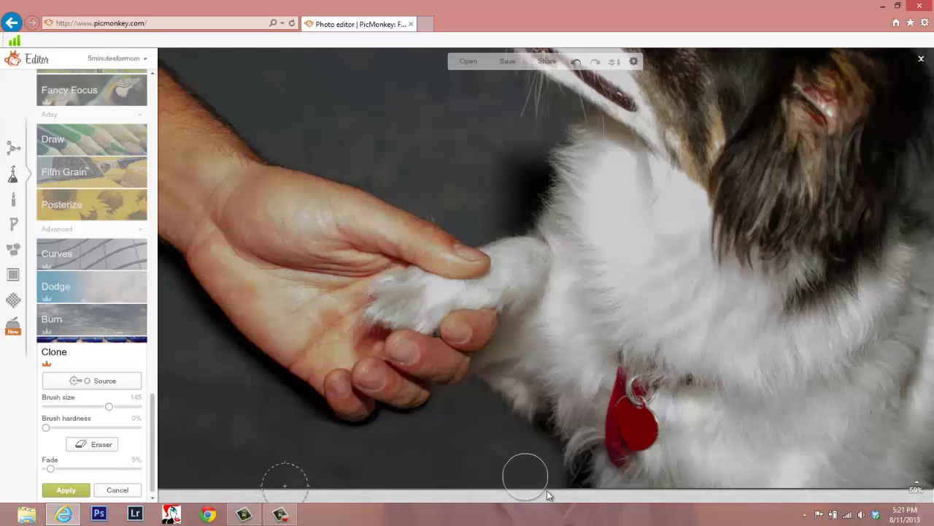
scroll(549, 495, "down", 3)
key("alt")
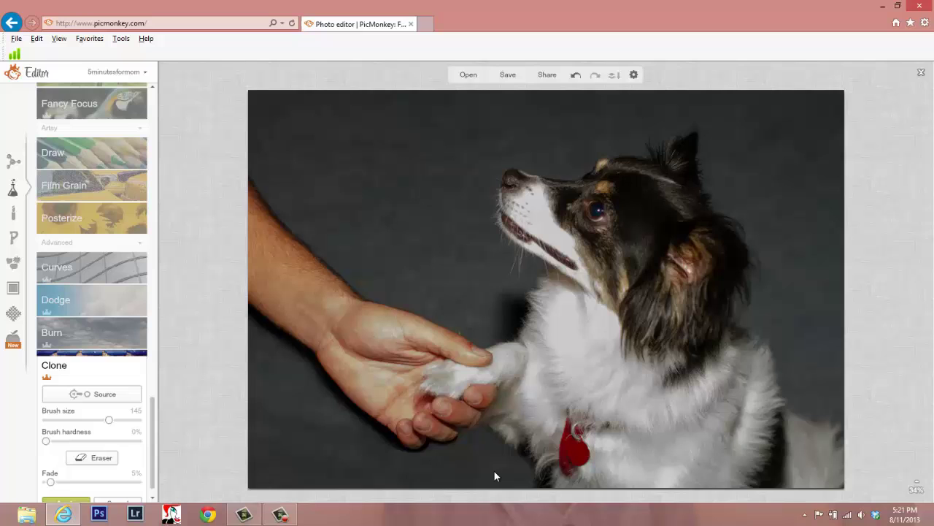
scroll(508, 371, "up", 4)
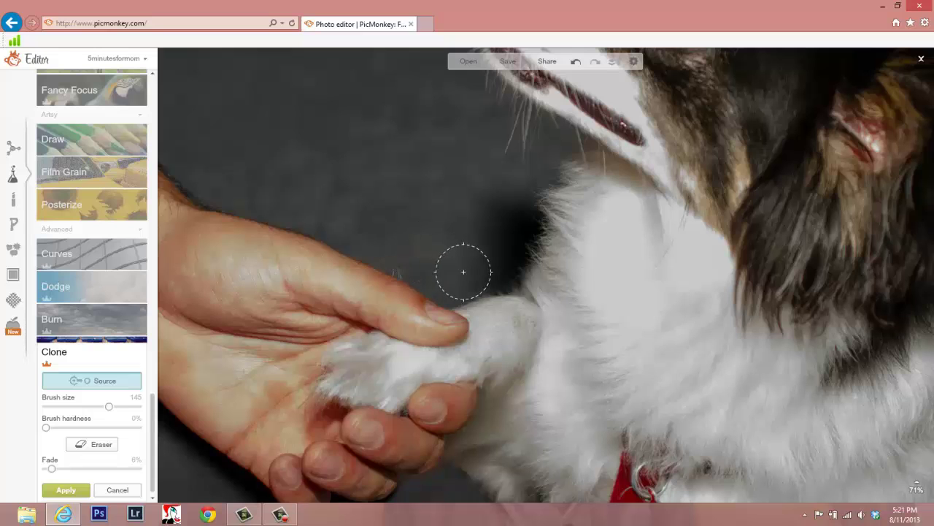
Step: Zoom out, bring Clone fade back to 0% after briefly raising it, and begin resampling
scroll(496, 350, "down", 4)
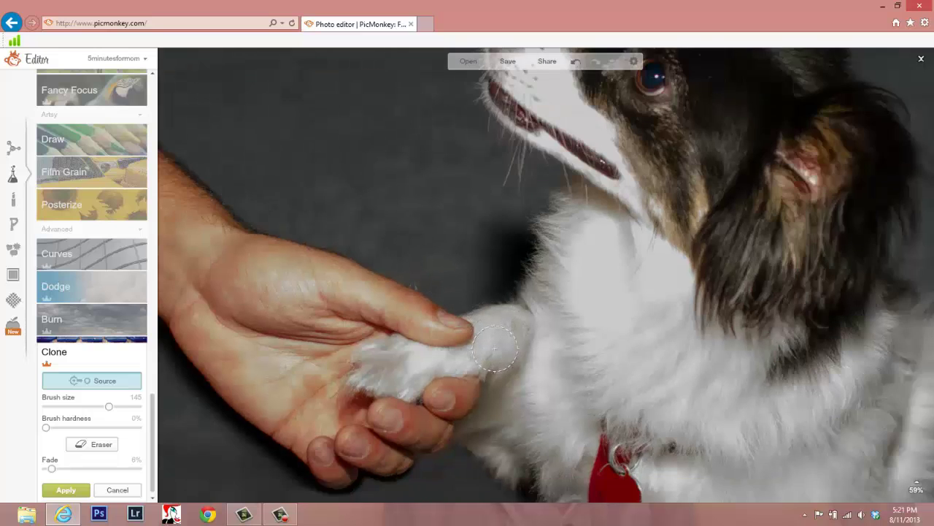
key("alt")
key("alt")
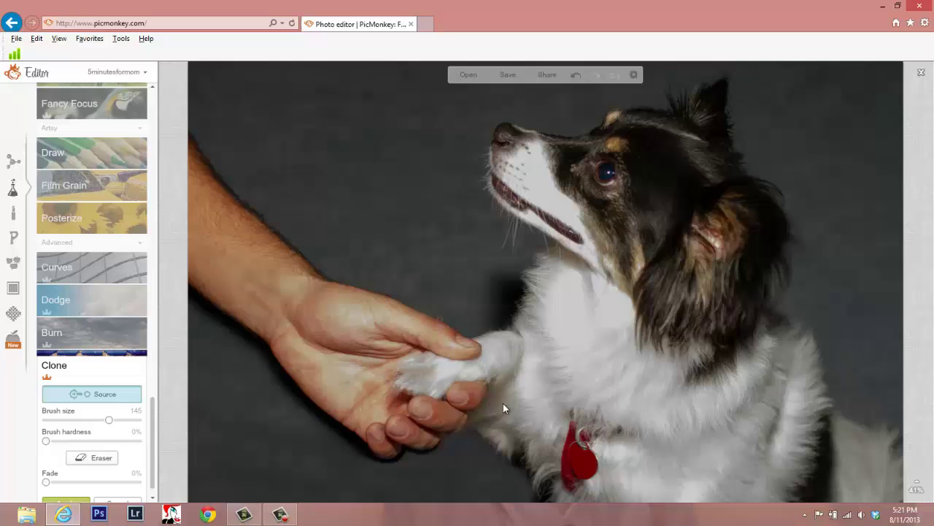
left_click(46, 484)
mouse_move(45, 470)
left_mouse_down()
mouse_move(132, 480)
mouse_move(40, 474)
mouse_move(60, 476)
mouse_move(49, 476)
left_mouse_up()
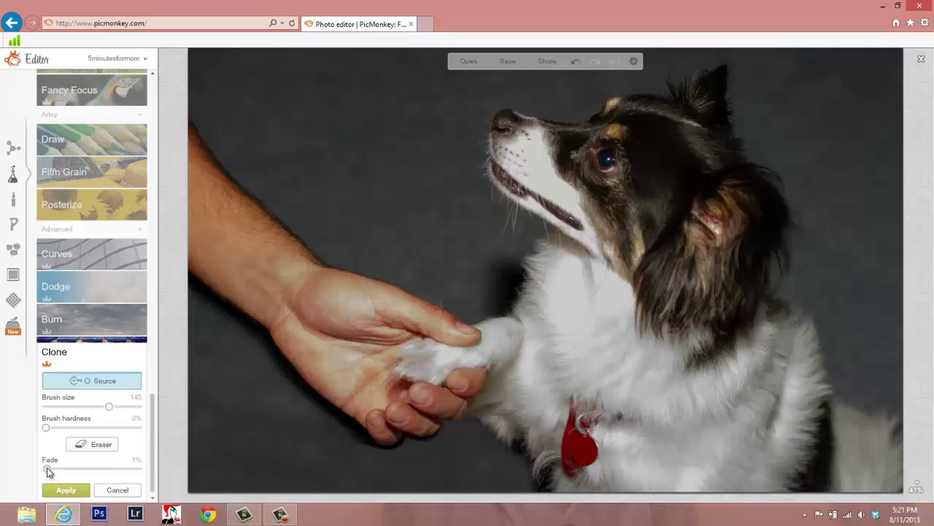
mouse_move(48, 473)
left_mouse_down()
mouse_move(57, 471)
mouse_move(41, 473)
left_mouse_up()
left_click(93, 380)
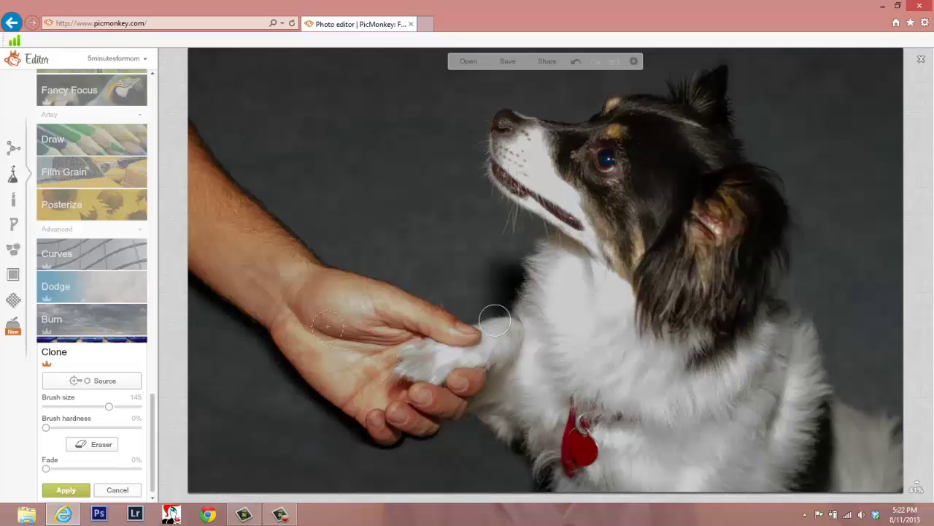
Step: Shrink the clone brush to 25, set a source beside the paw, and zoom out
scroll(496, 263, "up", 5)
key("alt")
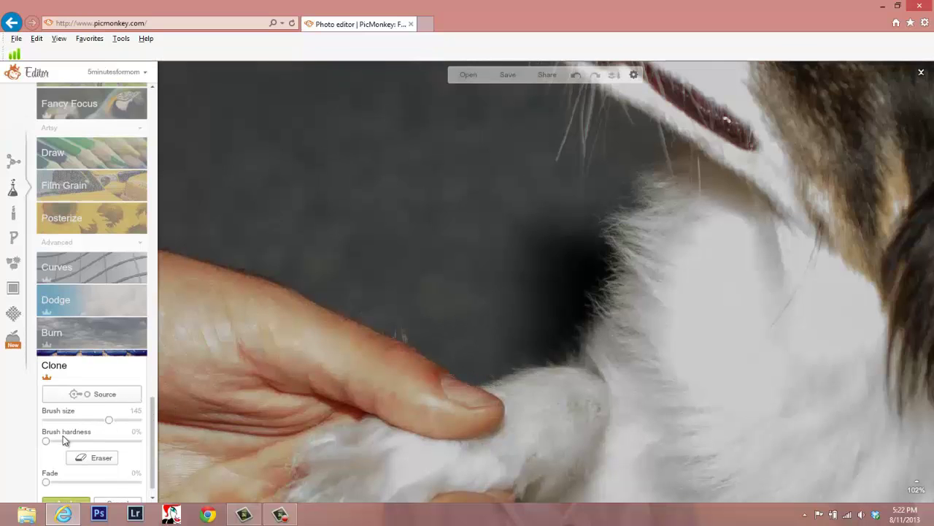
key("alt")
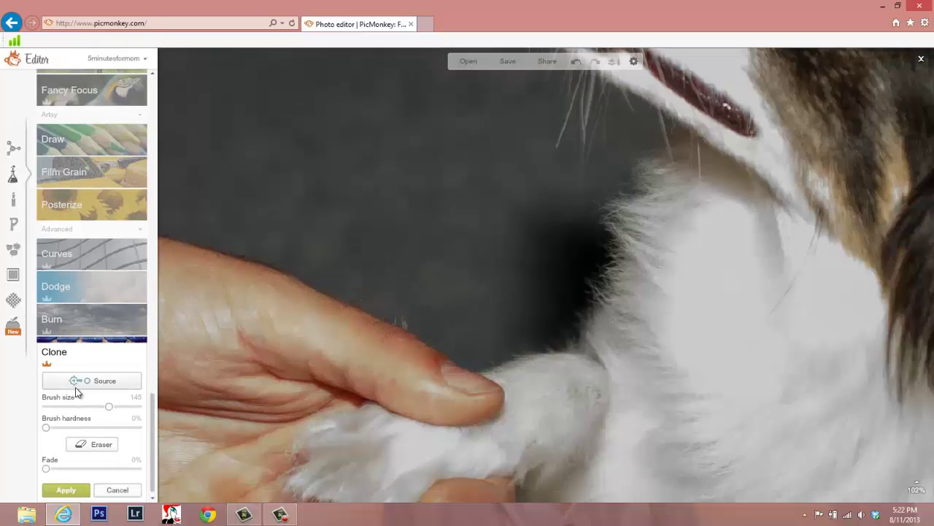
left_click(69, 406)
left_click(133, 382)
left_click(379, 286)
scroll(466, 290, "down", 5)
key("alt")
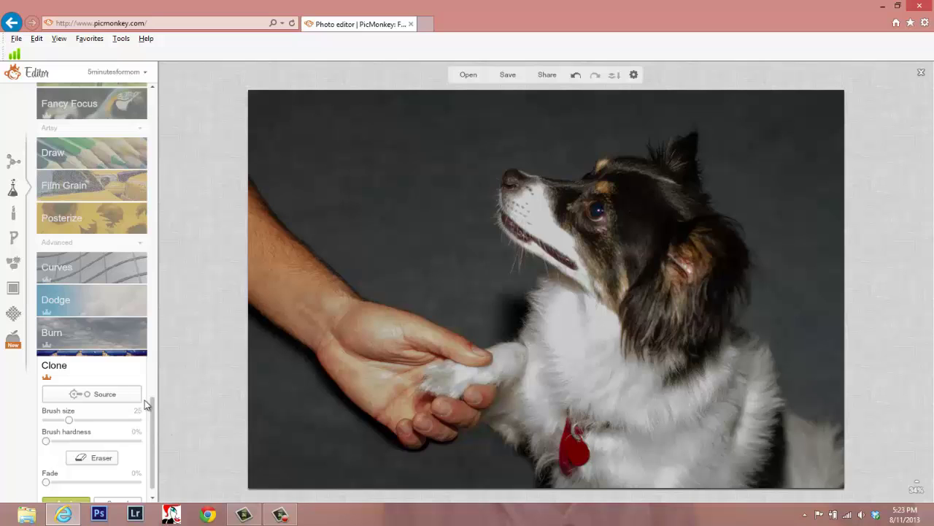
Step: Switch to Burn, apply the pending clone edits, and darken the lower-left background
left_click(138, 337)
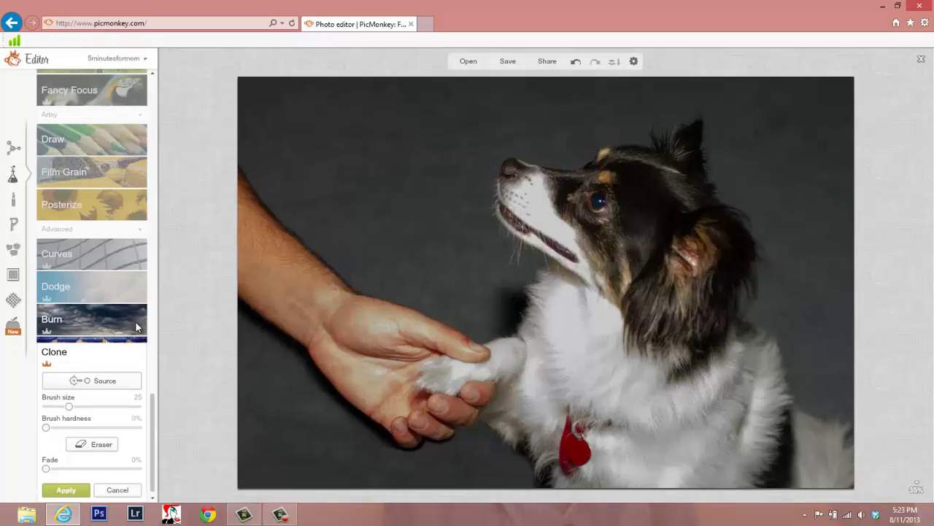
left_click(136, 323)
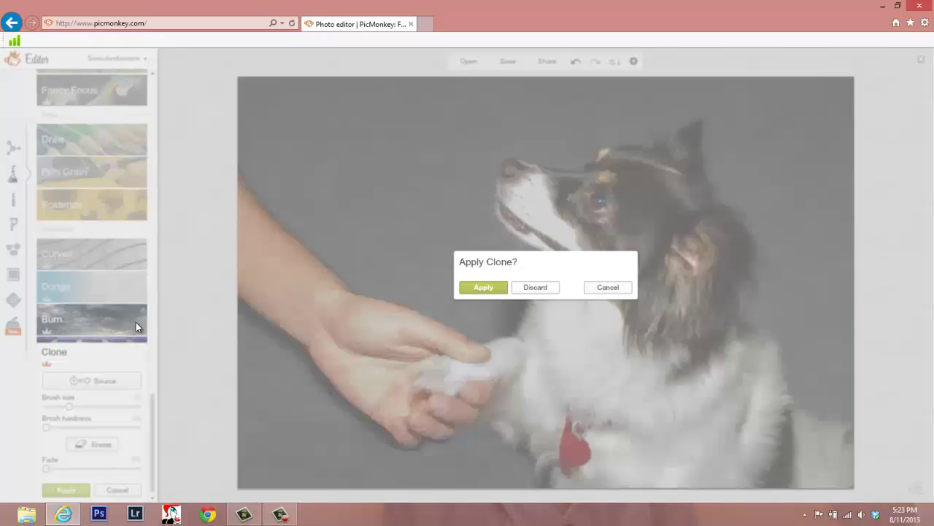
left_click(500, 286)
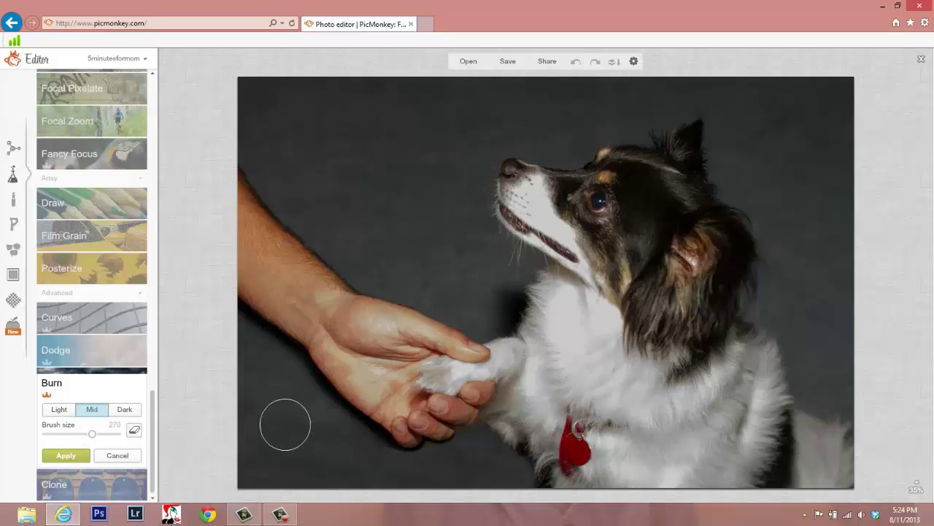
mouse_move(280, 435)
left_mouse_down()
mouse_move(249, 389)
mouse_move(254, 446)
mouse_move(270, 478)
mouse_move(291, 454)
mouse_move(252, 391)
mouse_move(302, 444)
mouse_move(271, 390)
left_mouse_up()
Step: Switch the Burn effect's strength to Light
left_click(62, 411)
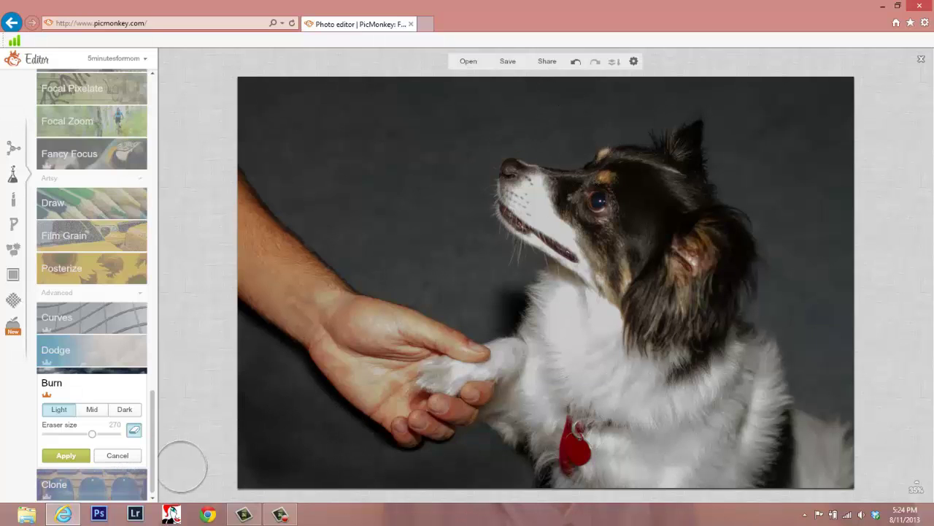
Step: Discard the current burn strokes and restart Burn with Light strength
left_click(133, 458)
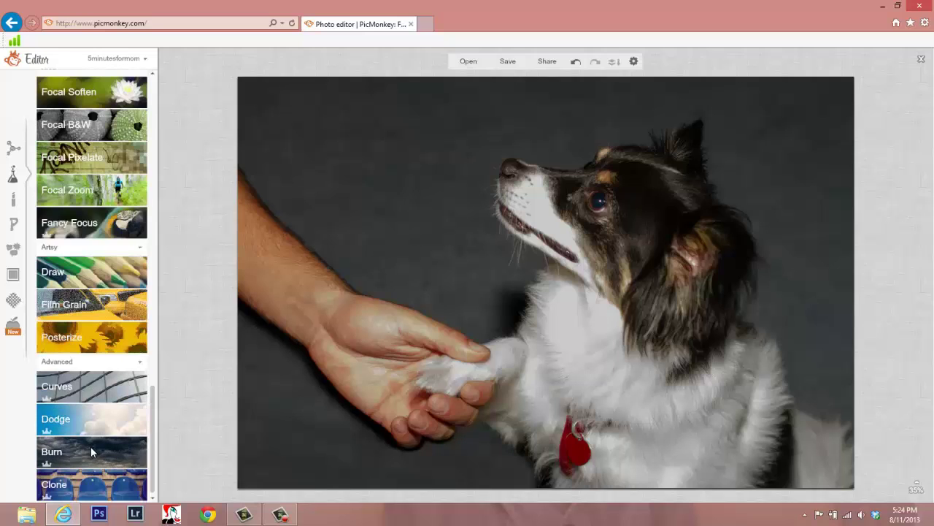
left_click(91, 448)
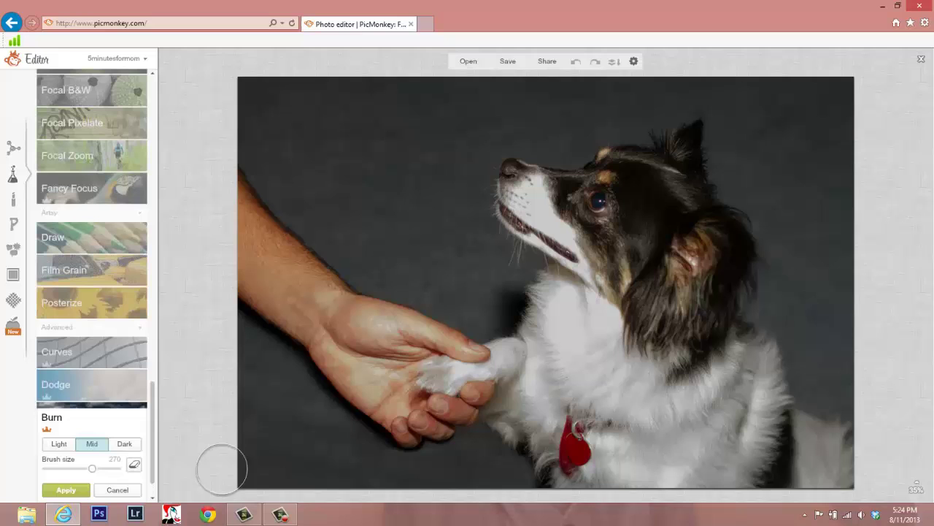
left_click(62, 446)
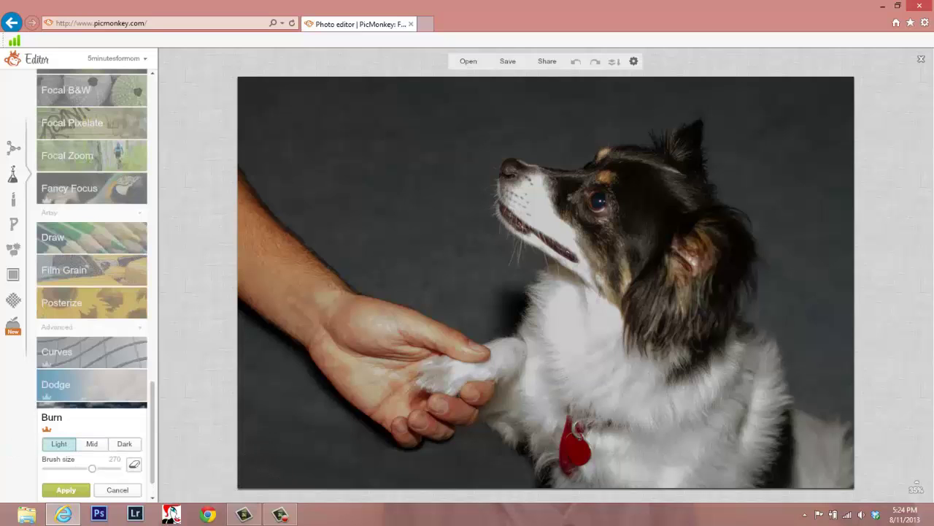
Step: Darken the lower-left shadow around the hand, wrist and bottom photo edge
mouse_move(259, 379)
left_mouse_down()
mouse_move(264, 432)
mouse_move(291, 464)
mouse_move(258, 475)
mouse_move(297, 435)
mouse_move(246, 381)
mouse_move(295, 436)
mouse_move(378, 458)
mouse_move(285, 397)
mouse_move(267, 374)
mouse_move(288, 404)
mouse_move(254, 362)
mouse_move(321, 439)
mouse_move(373, 468)
mouse_move(505, 472)
mouse_move(391, 480)
left_mouse_up()
mouse_move(261, 439)
left_mouse_down()
mouse_move(249, 371)
mouse_move(257, 364)
mouse_move(308, 461)
mouse_move(252, 410)
mouse_move(270, 446)
mouse_move(256, 430)
mouse_move(239, 458)
mouse_move(377, 494)
left_mouse_up()
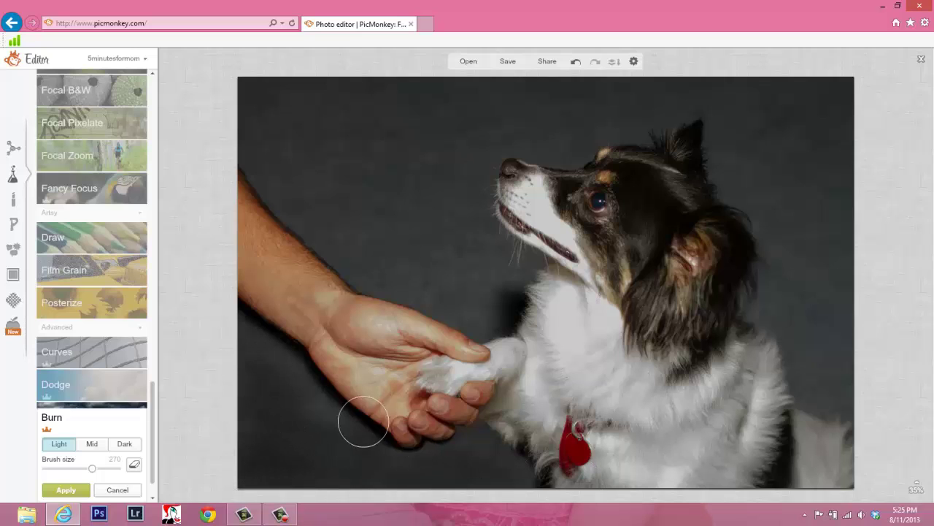
mouse_move(363, 421)
left_mouse_down()
mouse_move(317, 413)
mouse_move(334, 419)
left_mouse_up()
mouse_move(348, 454)
left_mouse_down()
mouse_move(306, 422)
mouse_move(297, 396)
mouse_move(269, 389)
mouse_move(264, 425)
mouse_move(306, 481)
mouse_move(335, 484)
mouse_move(292, 428)
mouse_move(286, 381)
mouse_move(286, 436)
mouse_move(393, 481)
mouse_move(476, 480)
mouse_move(491, 454)
mouse_move(458, 470)
mouse_move(355, 457)
mouse_move(243, 411)
mouse_move(291, 436)
mouse_move(418, 471)
mouse_move(506, 464)
mouse_move(482, 478)
left_mouse_up()
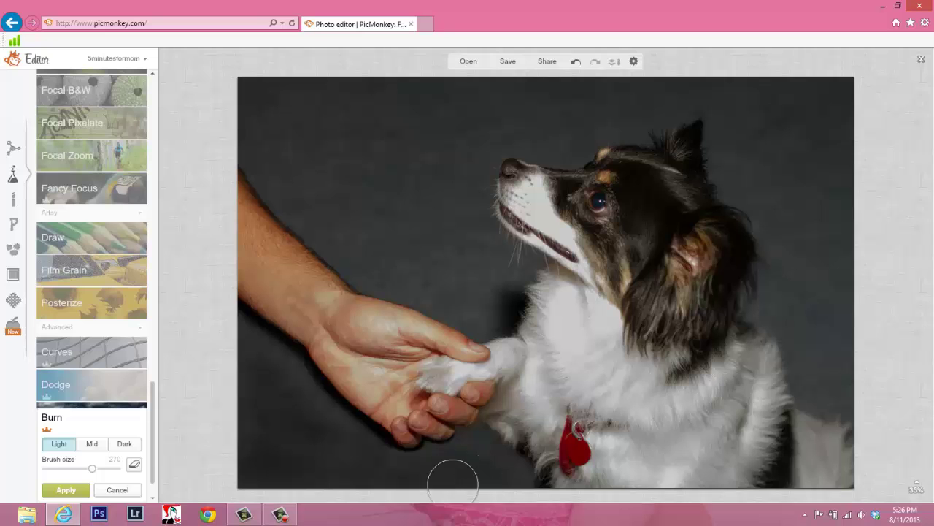